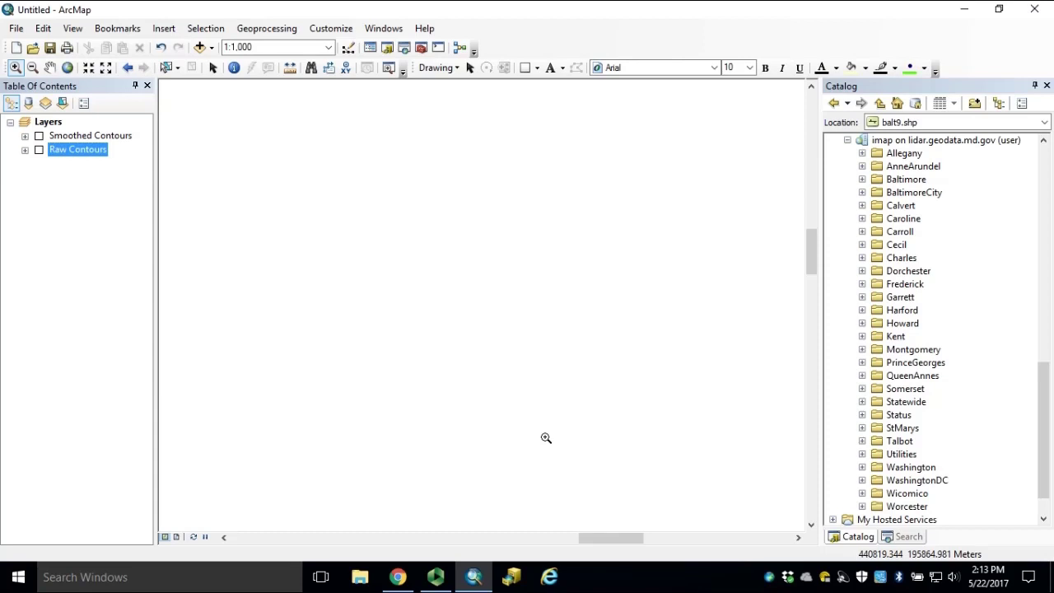
Step: Show and then hide the Smoothed Contours layer, then display the raw contours layer instead
left_click(41, 138, "ctrl")
left_click(38, 137)
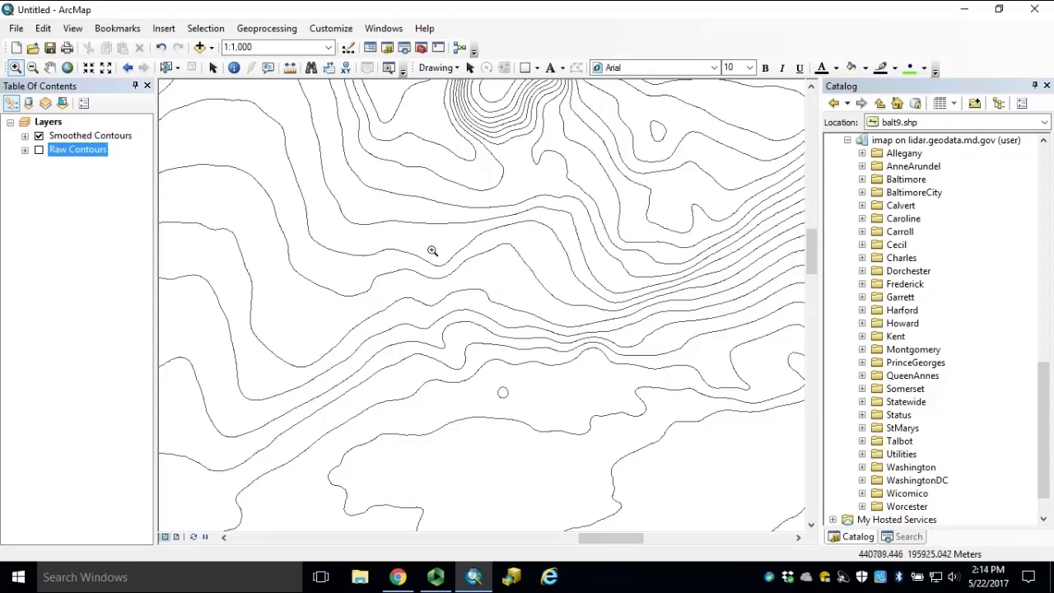
left_click(39, 137)
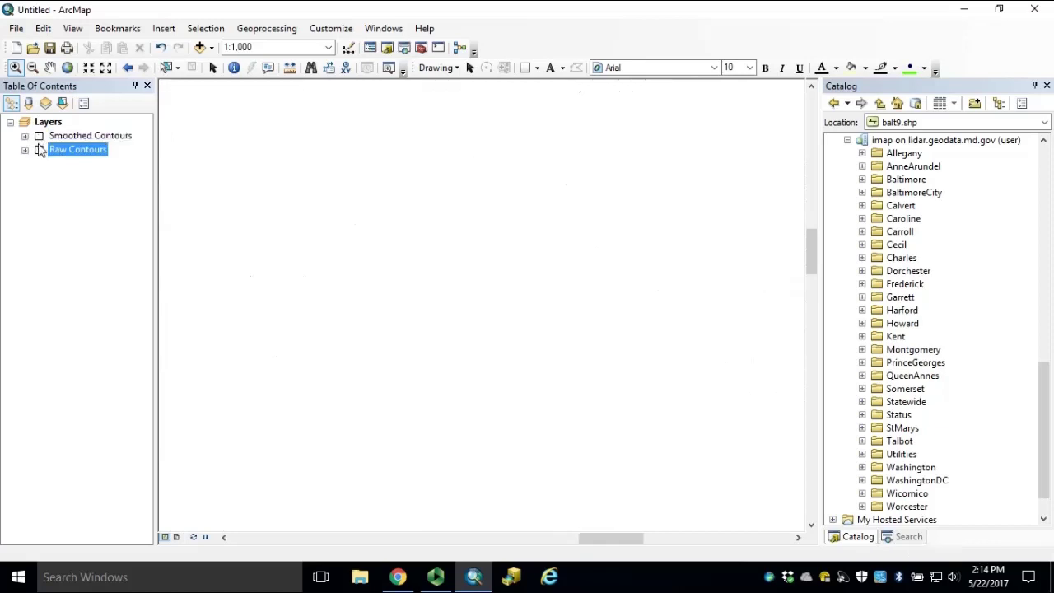
left_click(39, 151)
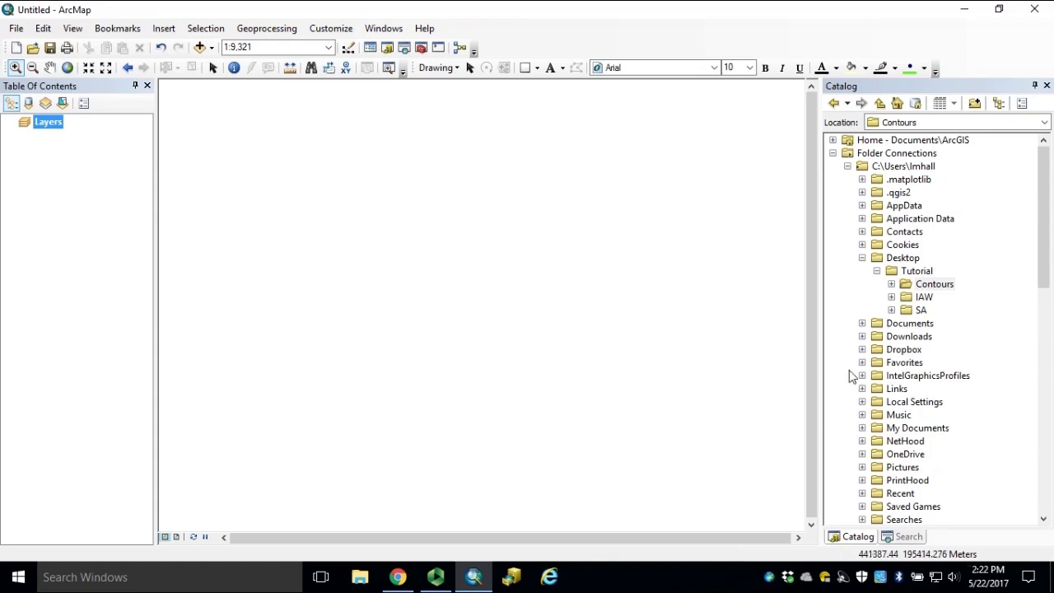
Step: Add the balt_c raster from the Contours folder to the map as a grayscale layer
left_click(891, 284)
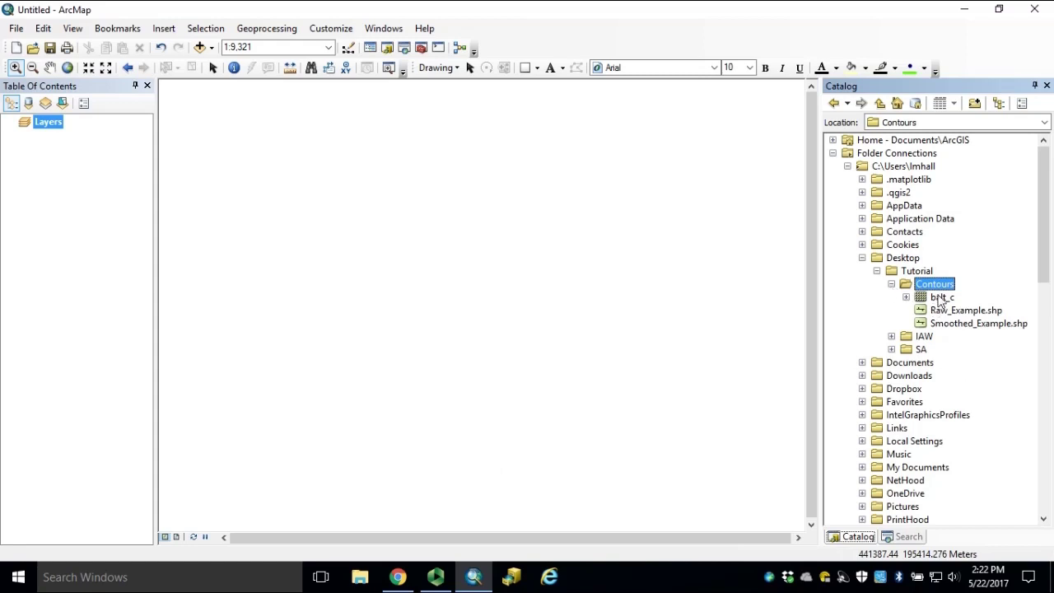
left_click_drag(941, 297, 412, 301)
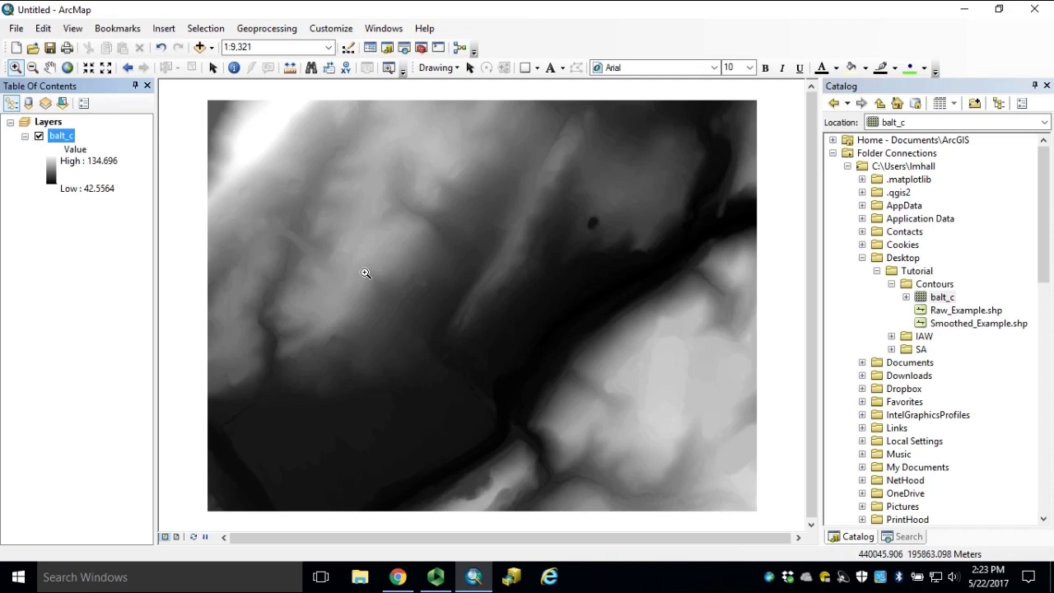
left_click(334, 31)
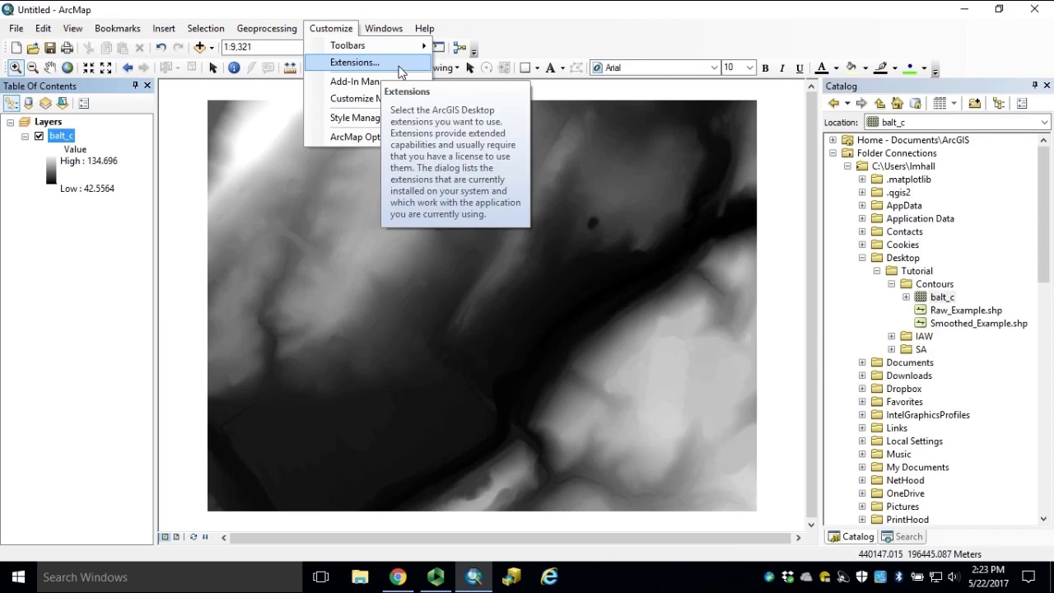
left_click(354, 62)
left_click(457, 223)
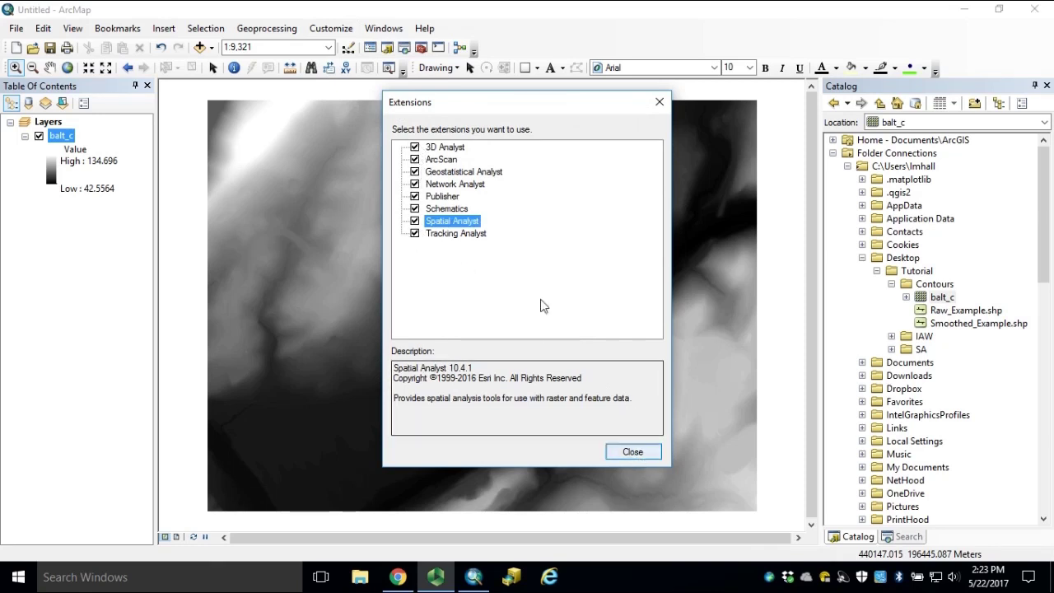
left_click(635, 451)
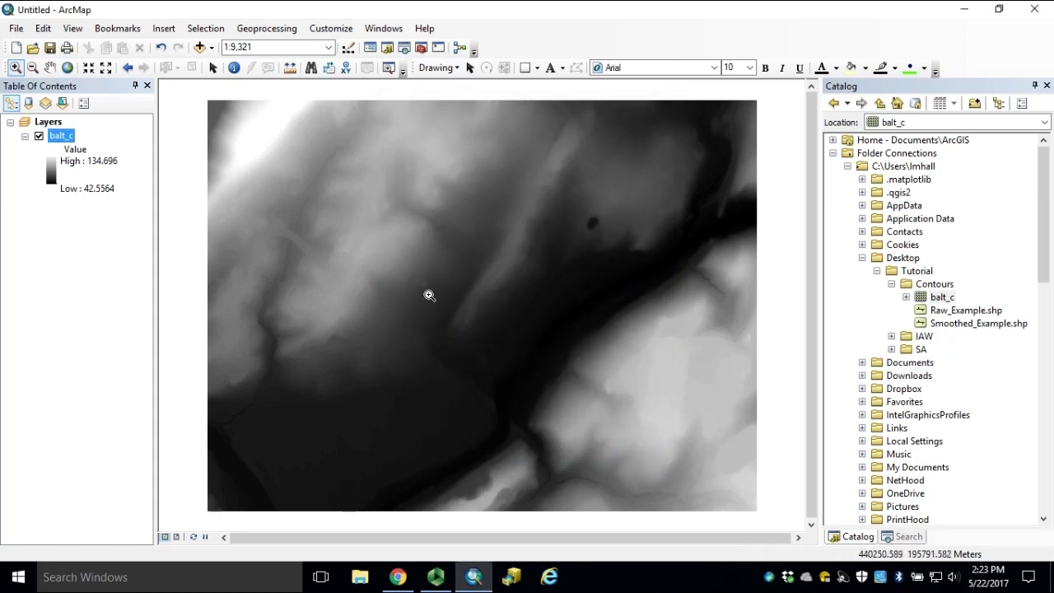
Step: Search for 'raster calculator' and open the Raster Calculator tool
left_click(908, 536)
triple_click(918, 146)
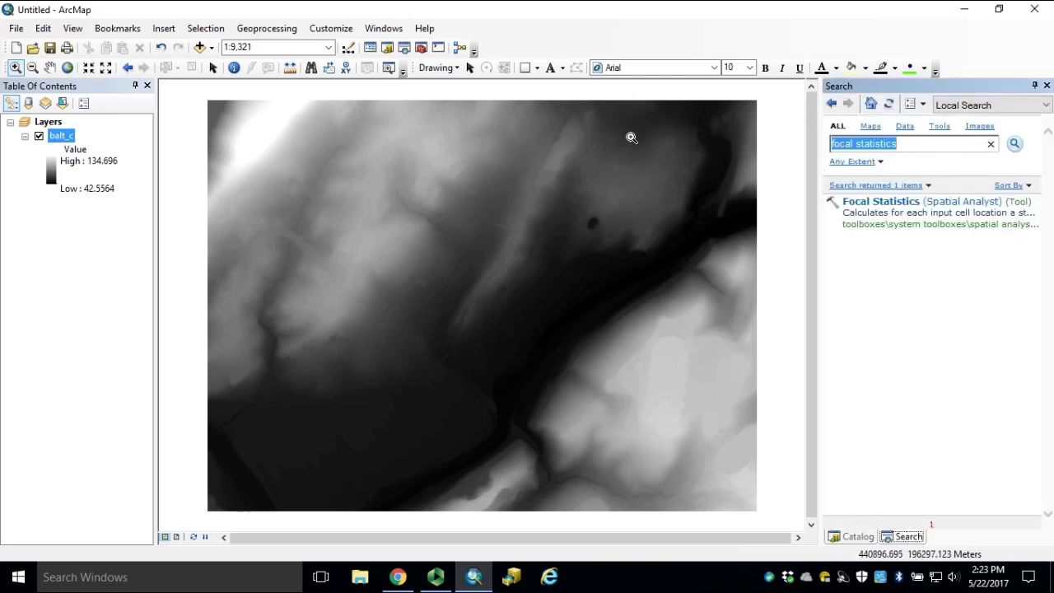
key("BackSpace")
type("r")
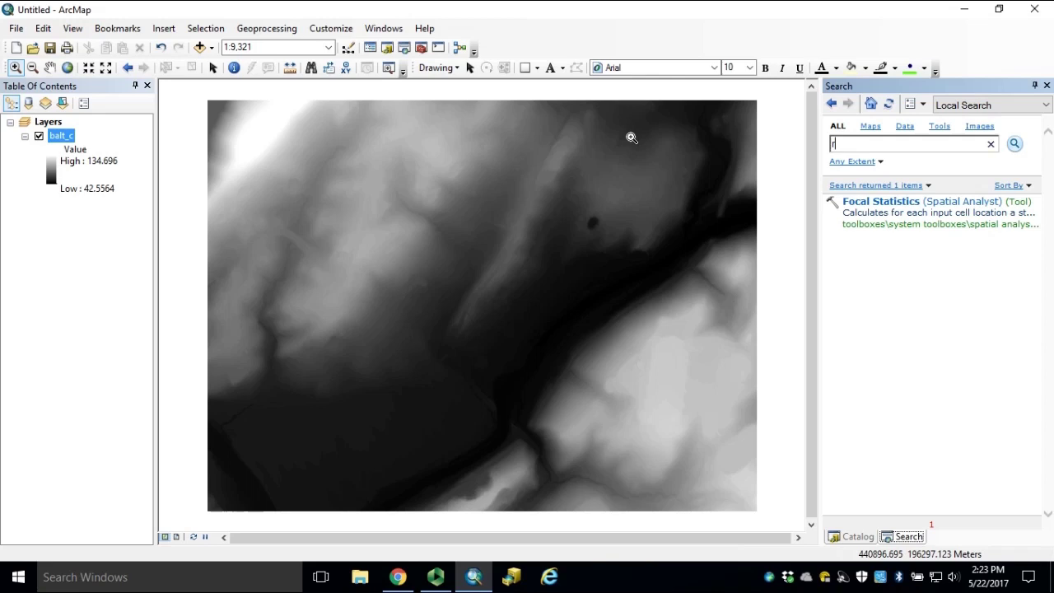
type("aster calculator")
key("Return")
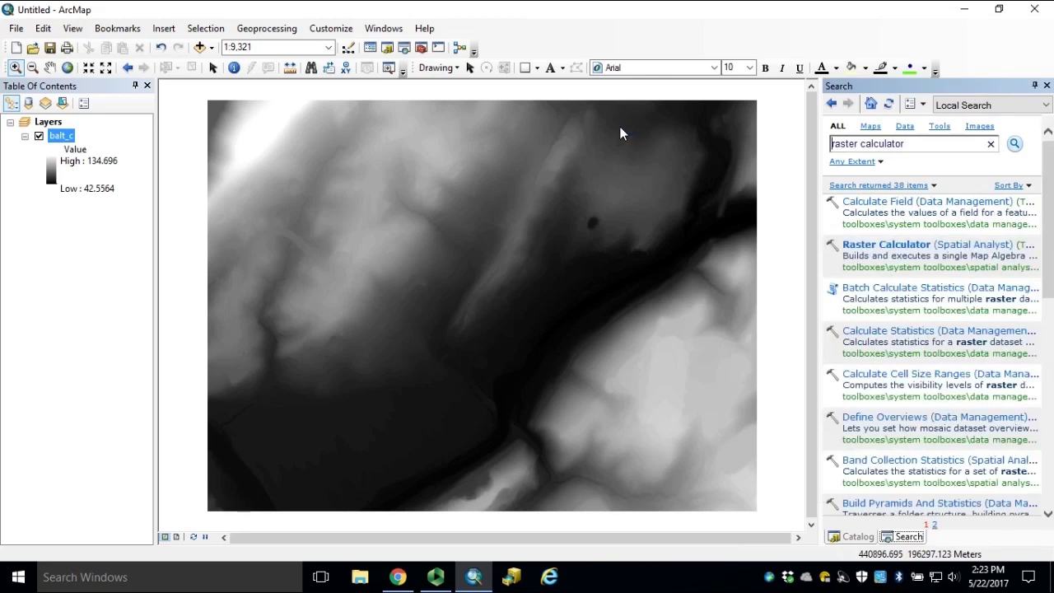
left_click(907, 245)
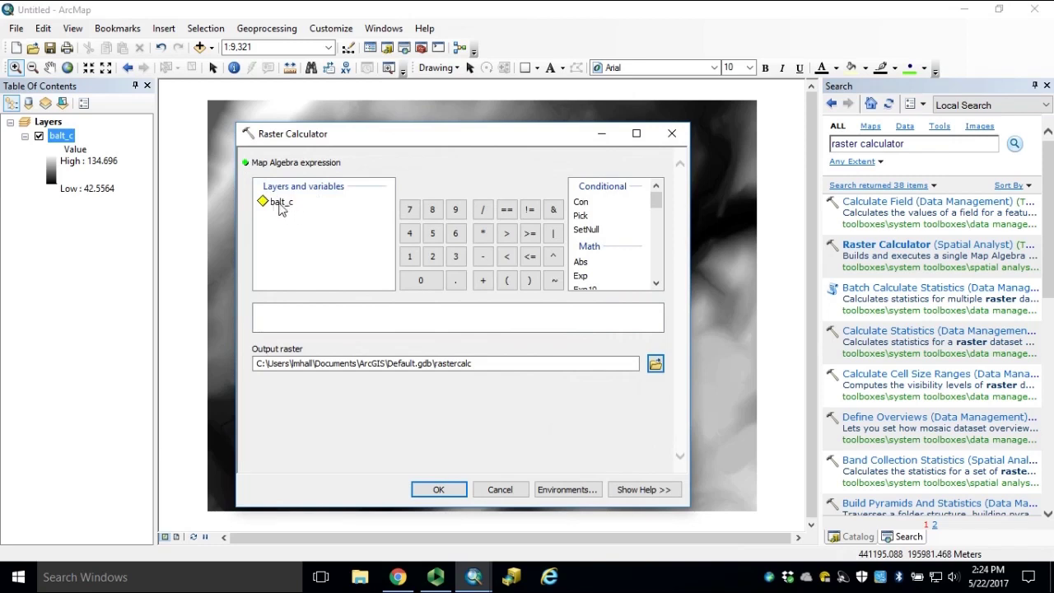
Step: Compute "balt_c" * 3.28084 into a new balt_c_ft raster in the Contours folder
double_click(278, 207)
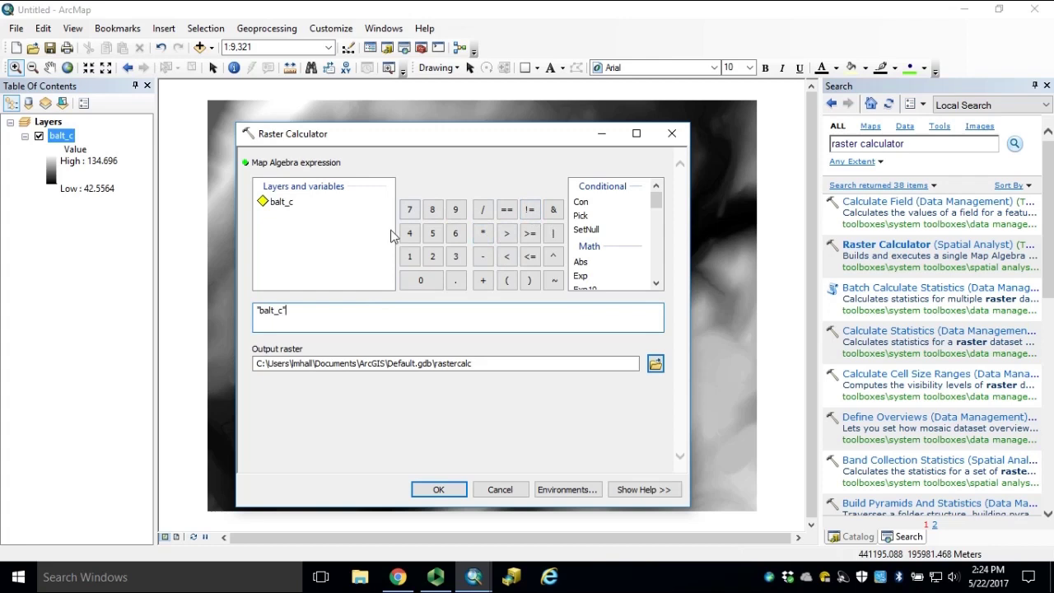
left_click(484, 236)
type("3")
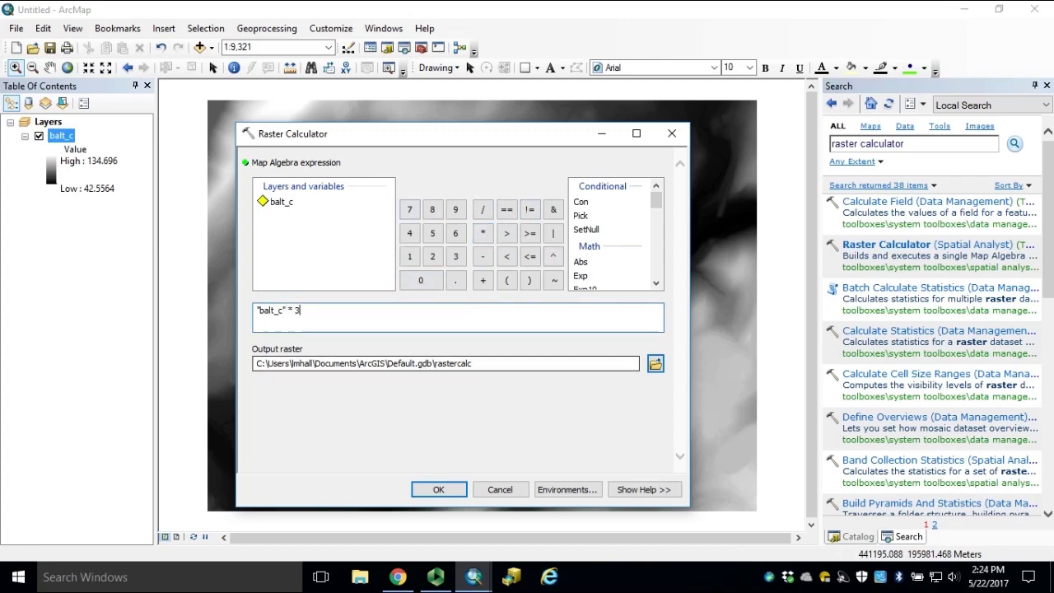
type(".28084")
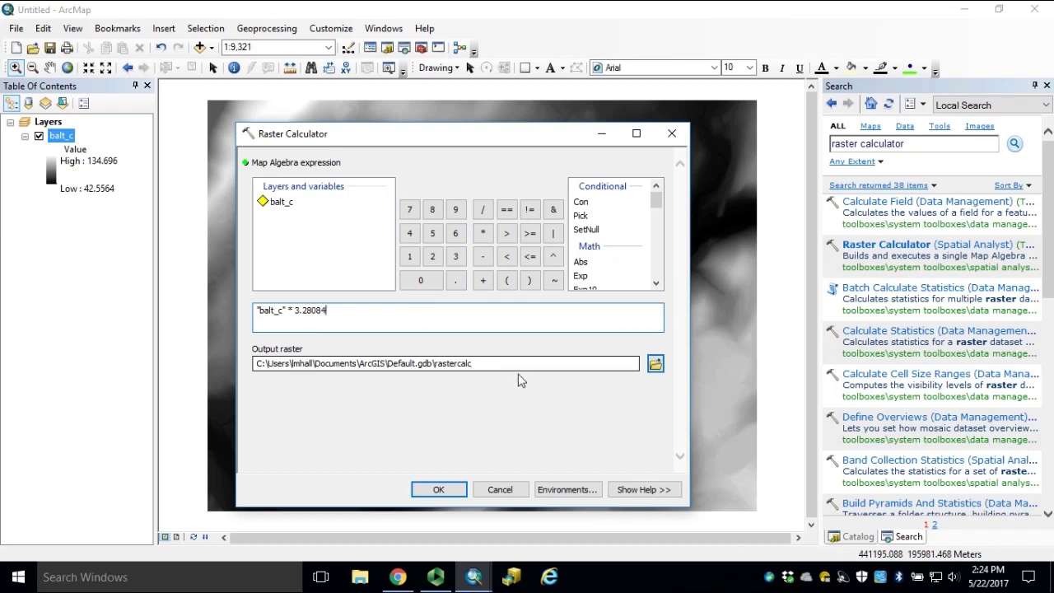
left_click(656, 364)
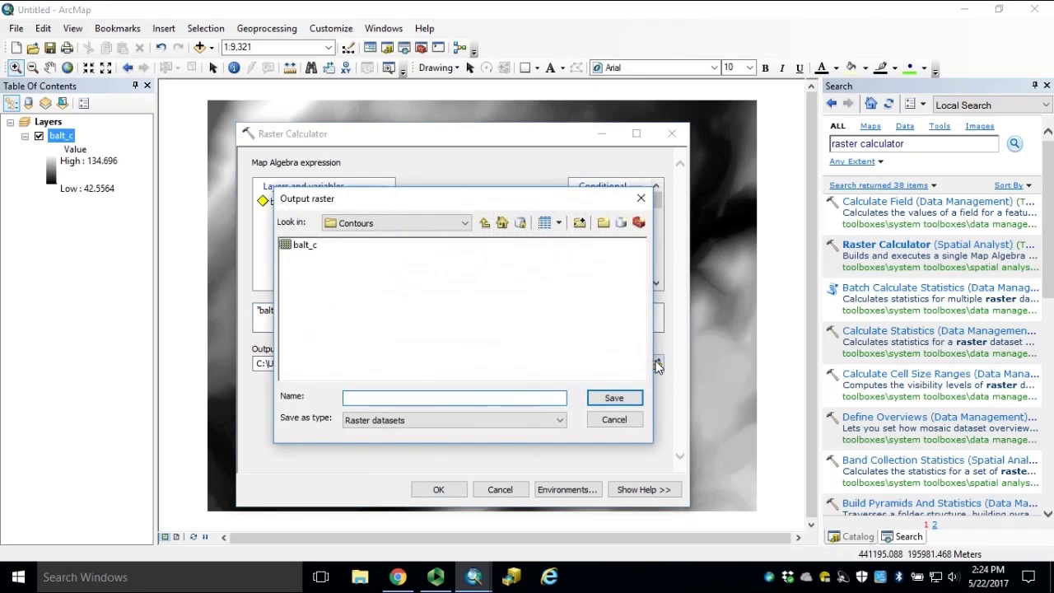
left_click(314, 246)
left_click(389, 402)
type("_ft")
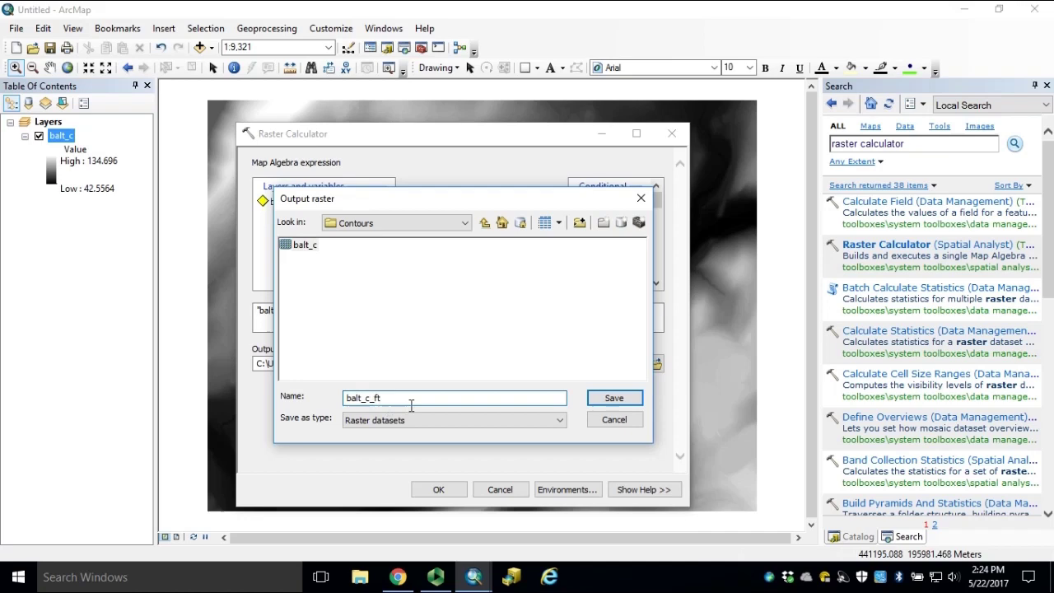
left_click(611, 398)
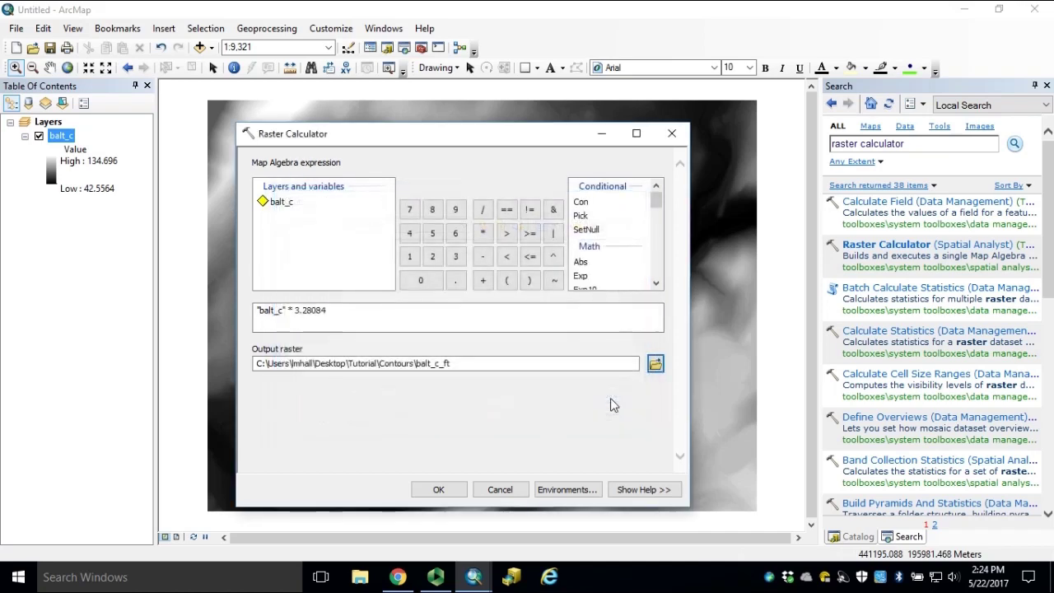
left_click(441, 490)
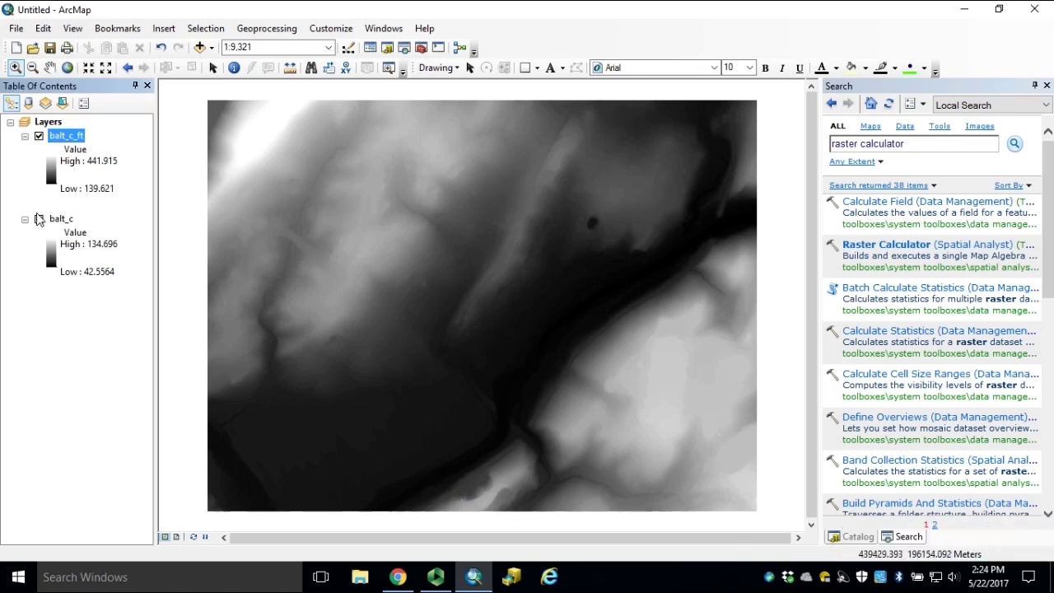
Step: Hide the original balt_c layer and remove it from the map
left_click(39, 219)
left_click(39, 219)
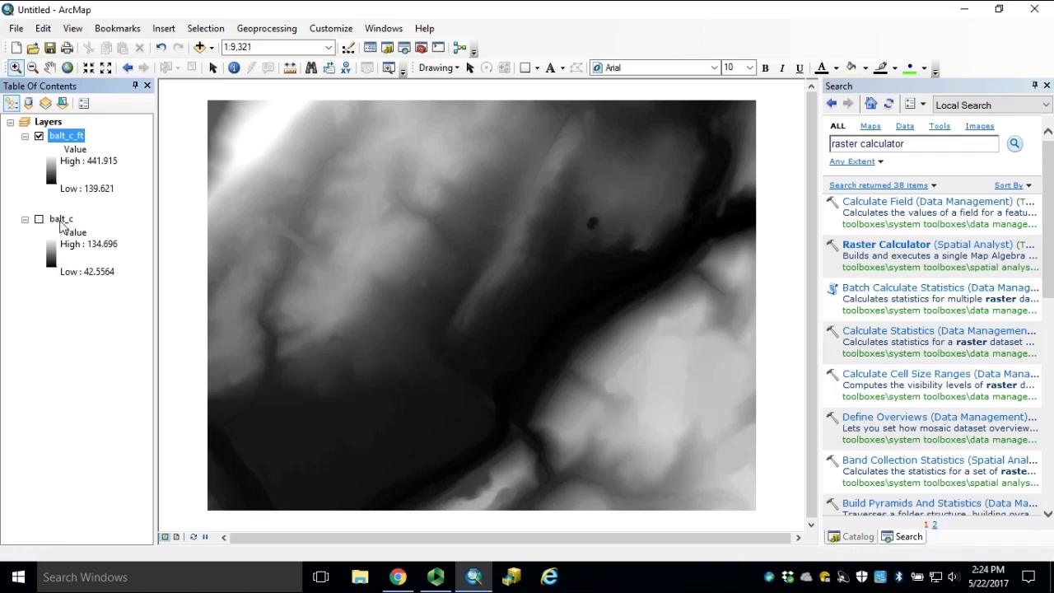
right_click(60, 221)
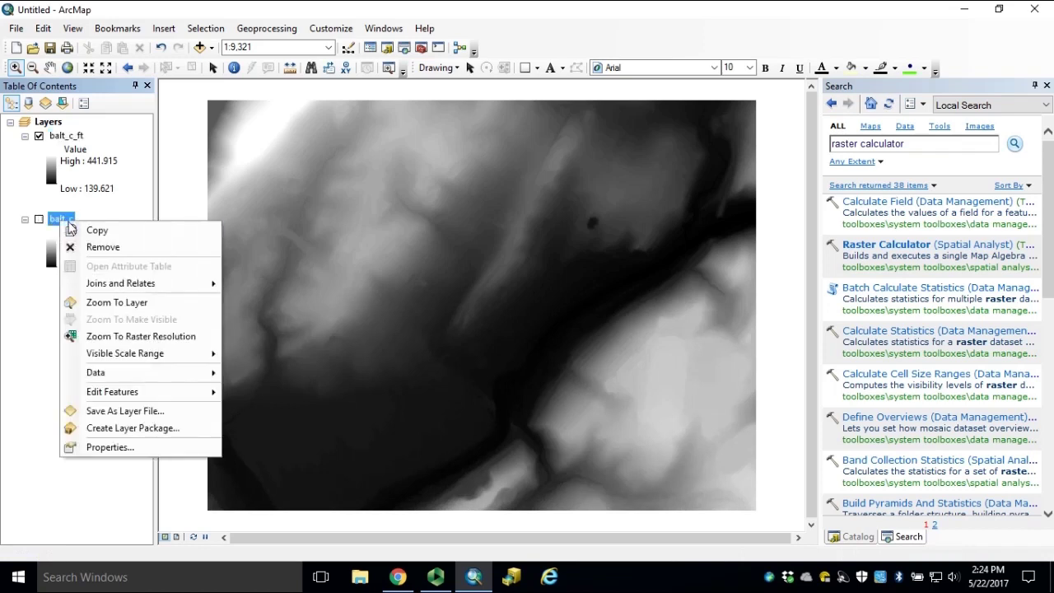
left_click(126, 247)
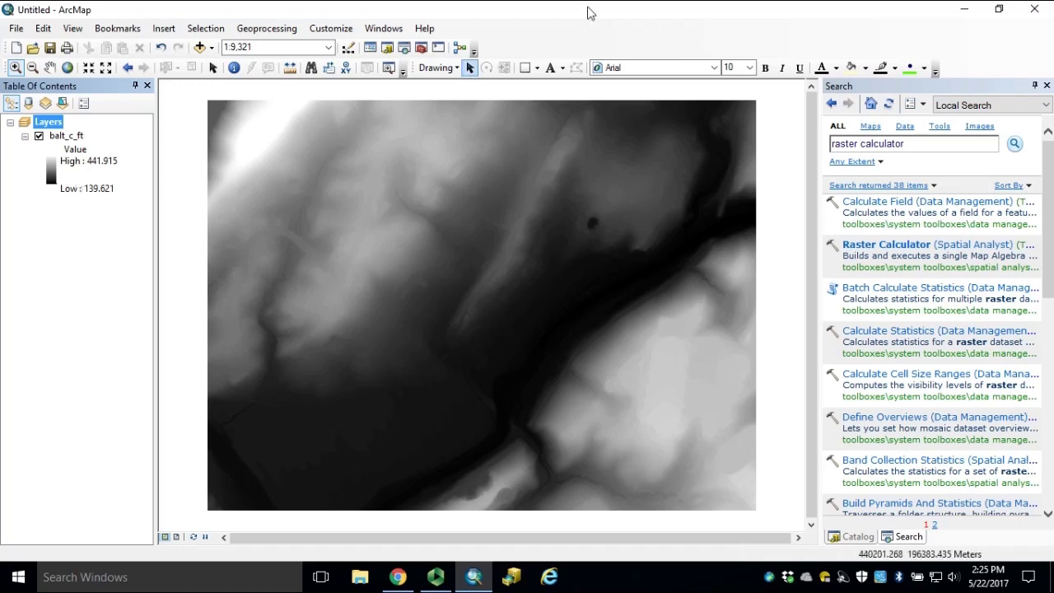
Step: Search for 'focal statistics' and open the Focal Statistics tool
left_click(921, 145)
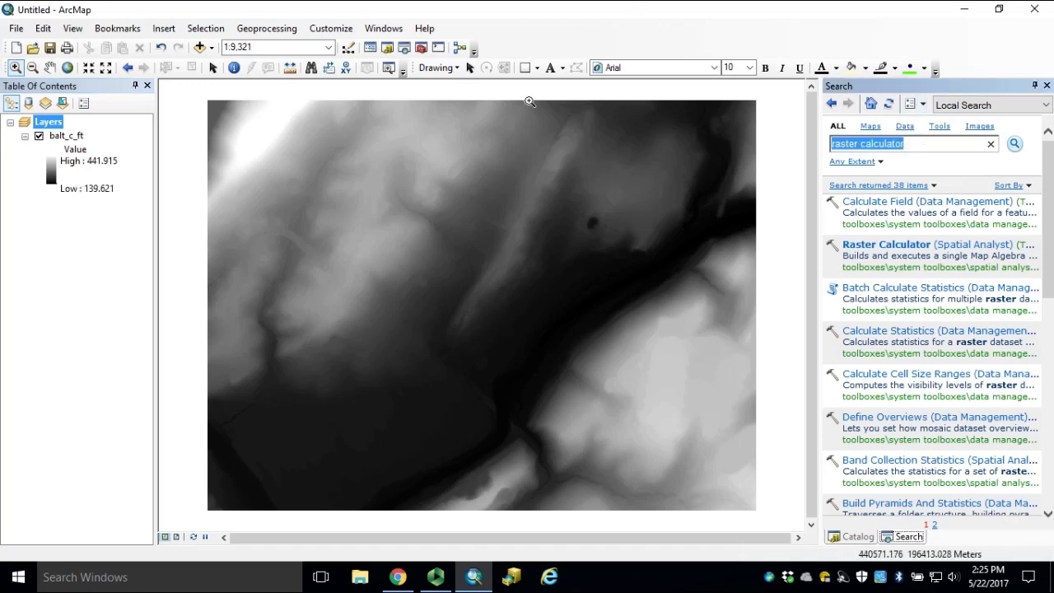
type("focal stati")
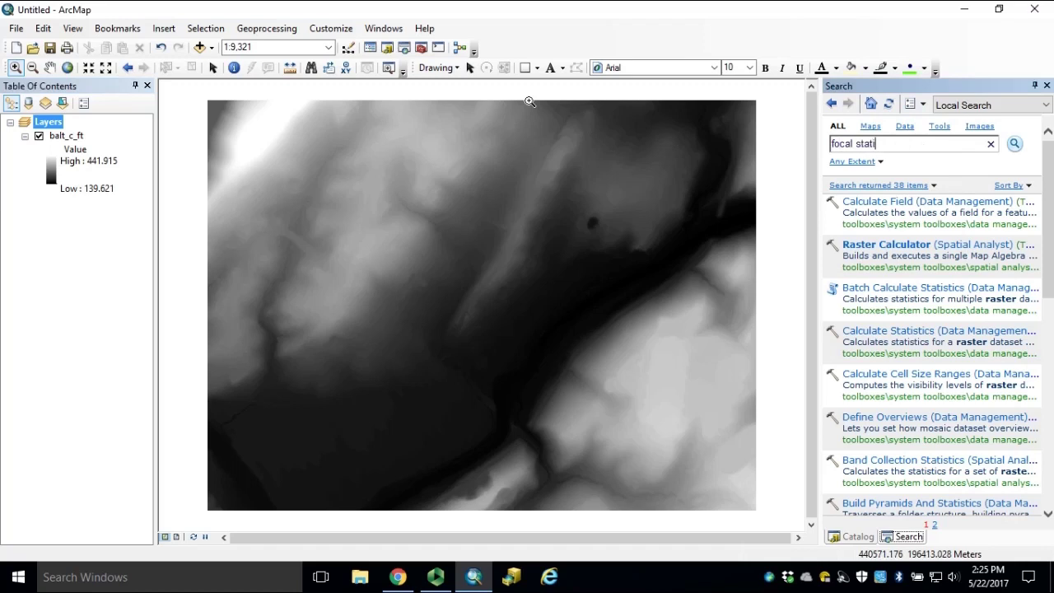
type("stics")
key("Return")
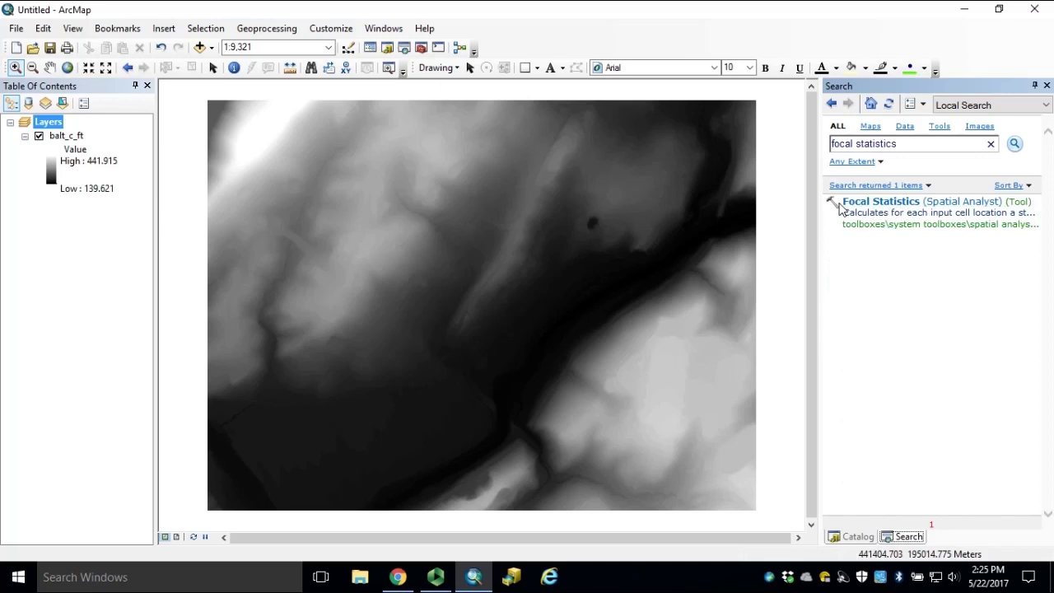
left_click(906, 209)
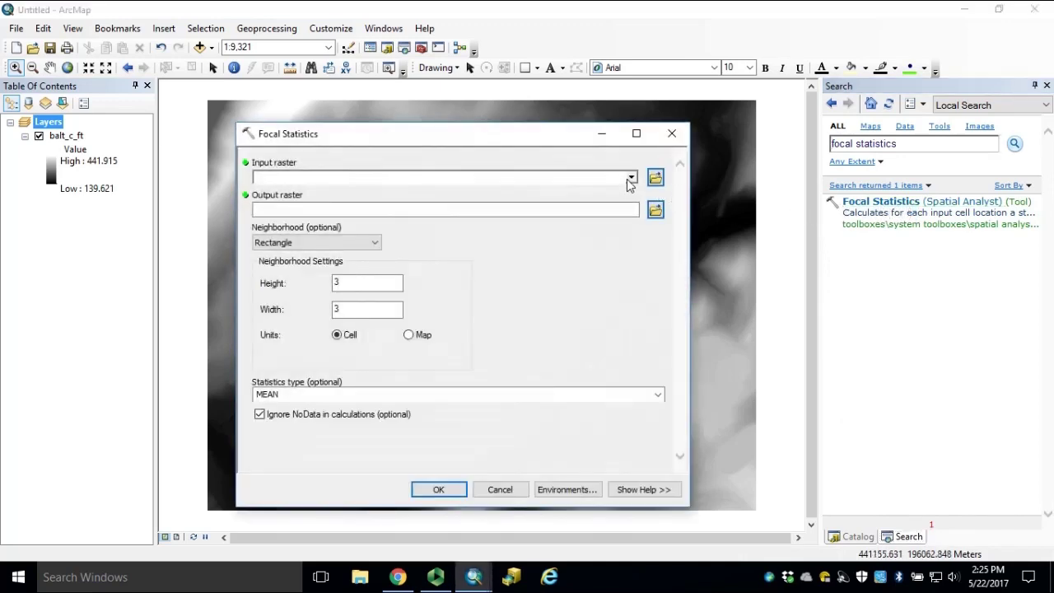
Step: Smooth balt_c_ft with a 9 by 9 cell MEAN neighborhood into output balt_c_ft_9
left_click(631, 178)
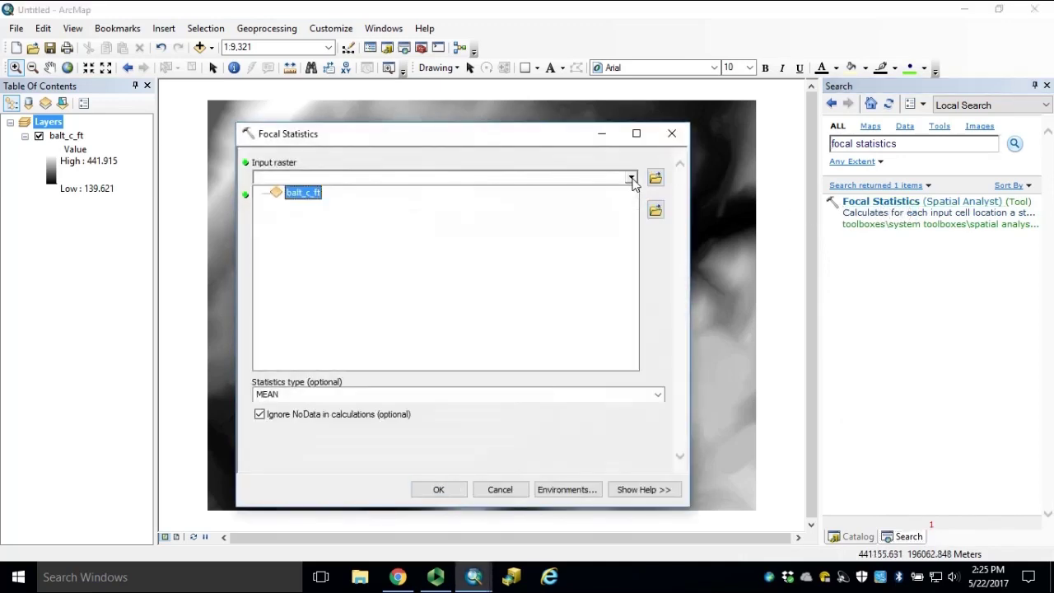
left_click(314, 198)
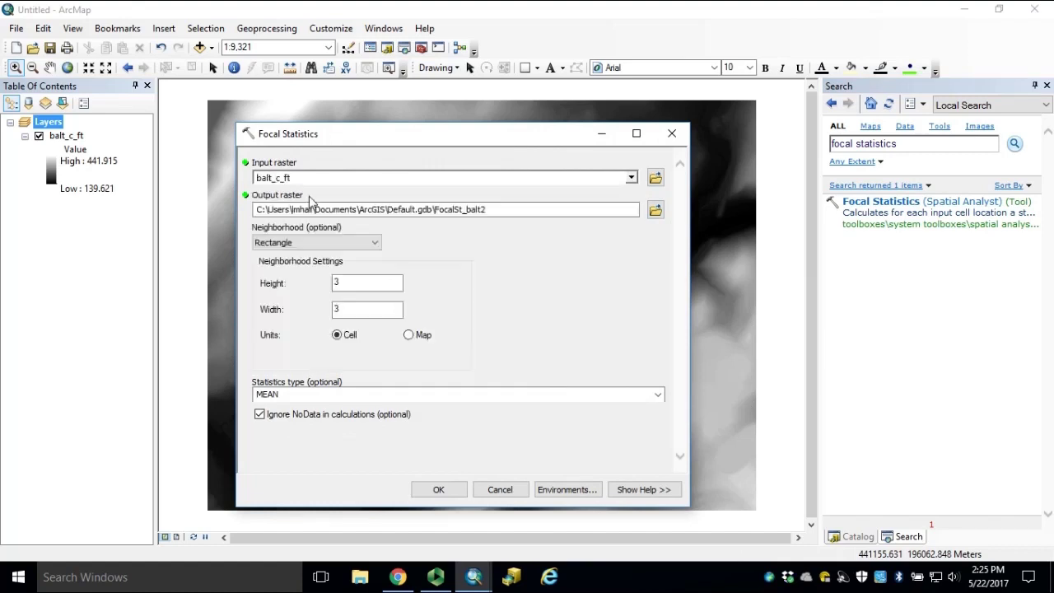
left_click(655, 210)
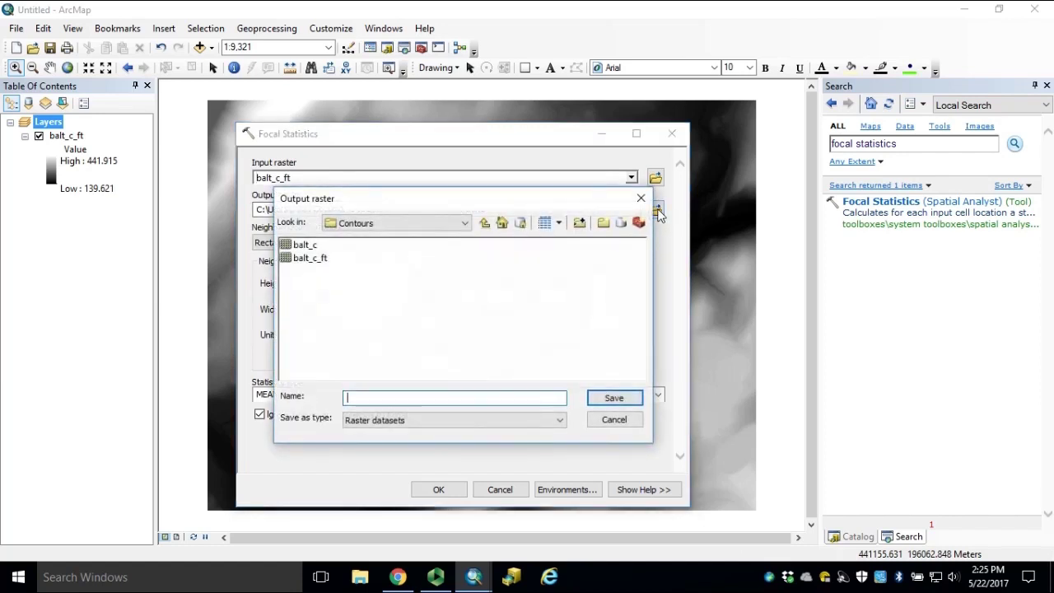
left_click(312, 258)
left_click(410, 400)
type("_c_ft_")
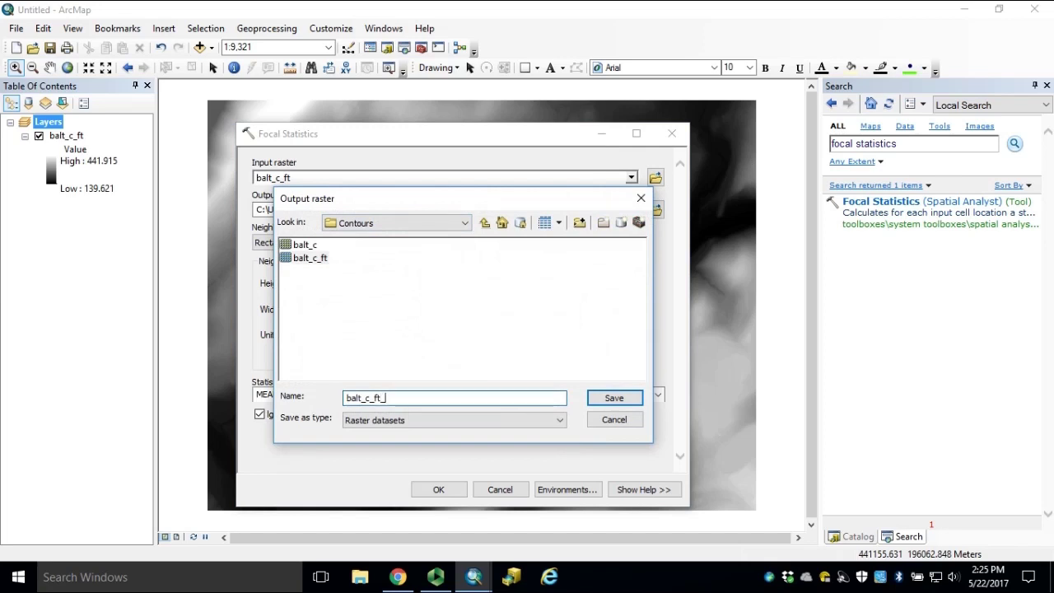
type("9")
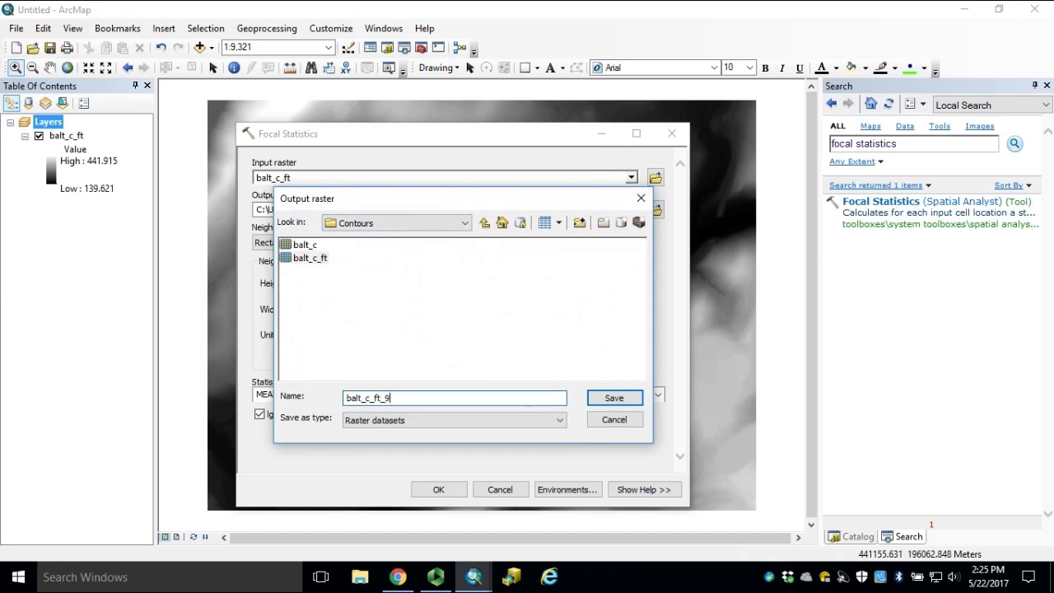
left_click(625, 401)
double_click(353, 284)
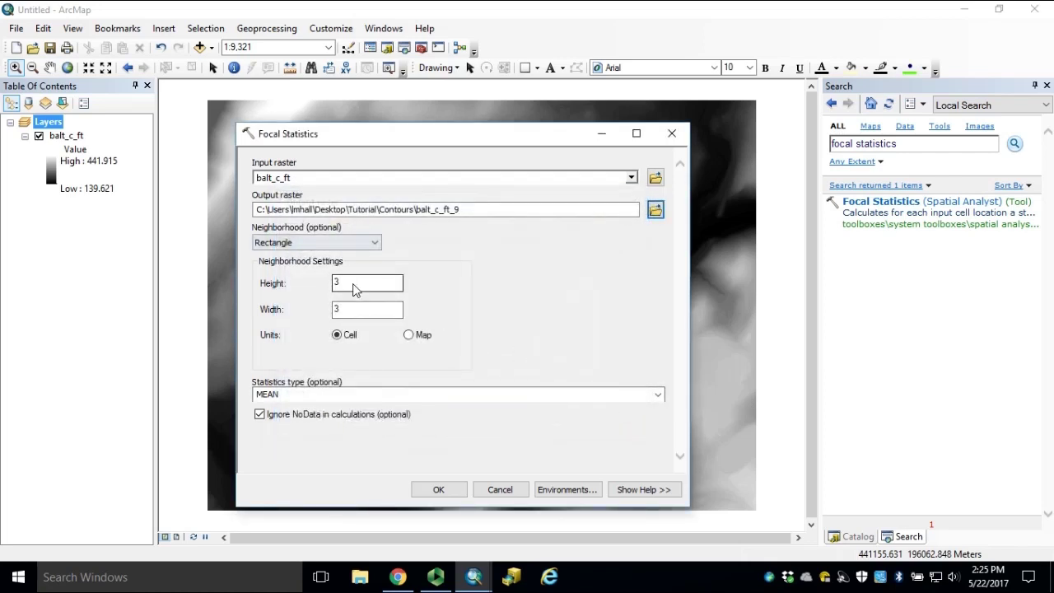
type("9")
double_click(346, 310)
type("9")
left_click(438, 491)
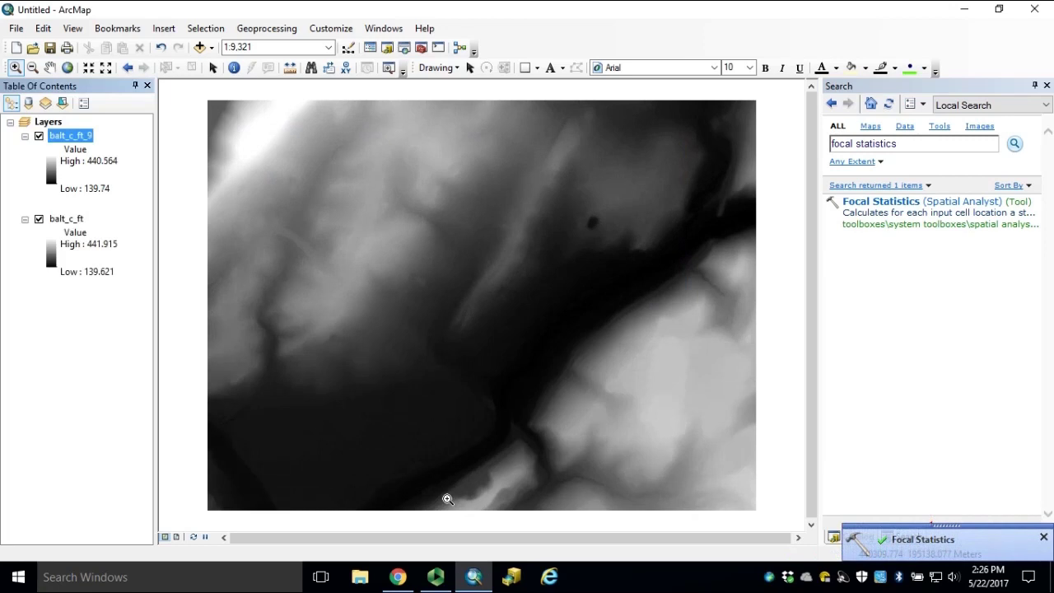
left_click(38, 136)
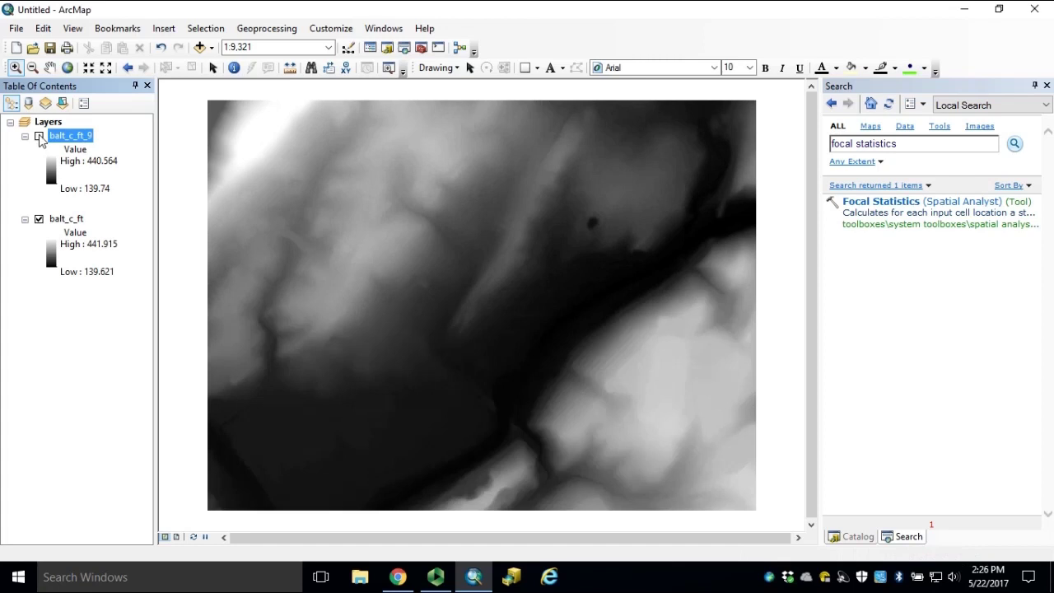
left_click(38, 137)
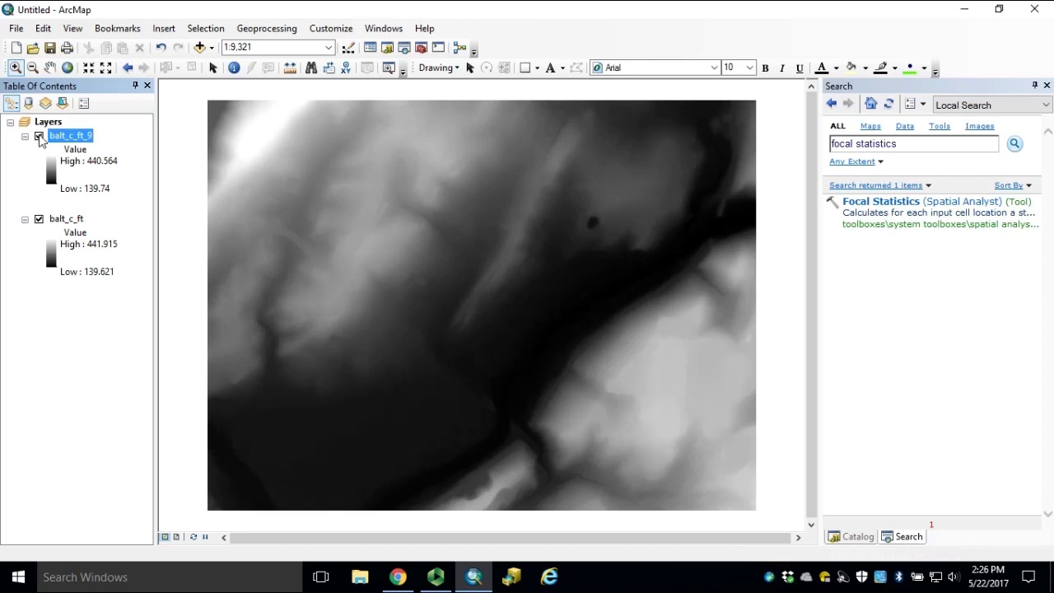
left_click(39, 137)
left_click(39, 136)
left_click(39, 136)
left_click(39, 137)
Step: Search for 'contour' and open the Contour (Spatial Analyst) tool
left_click(913, 148)
type("contour")
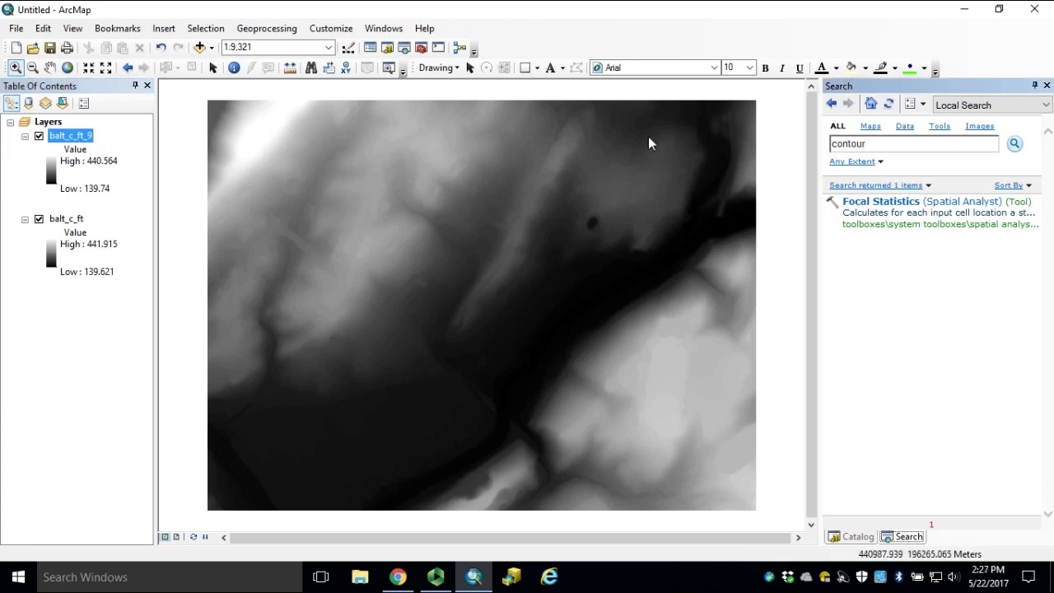
key("Return")
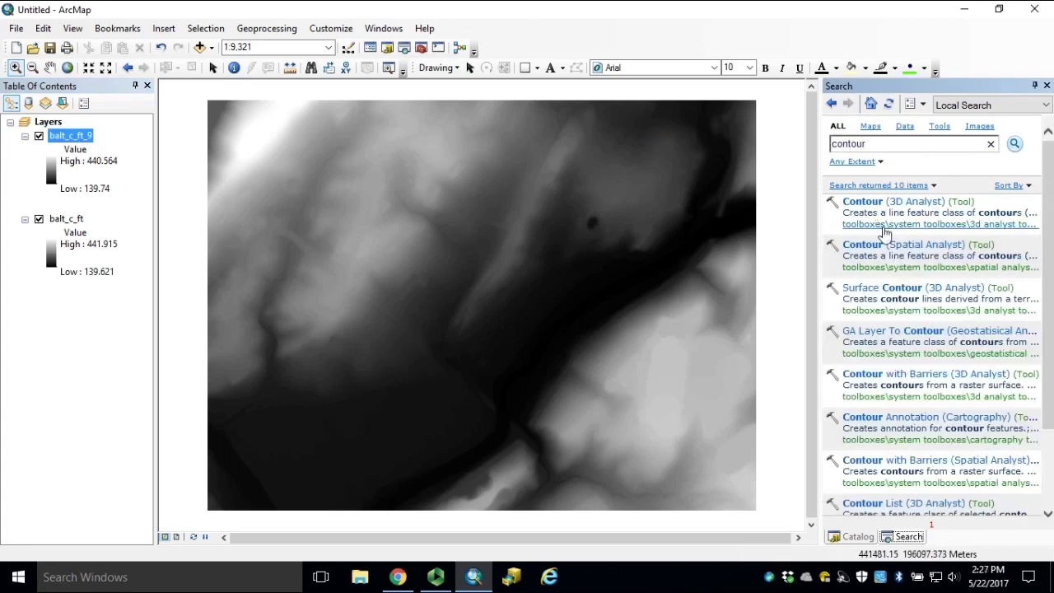
left_click(863, 245)
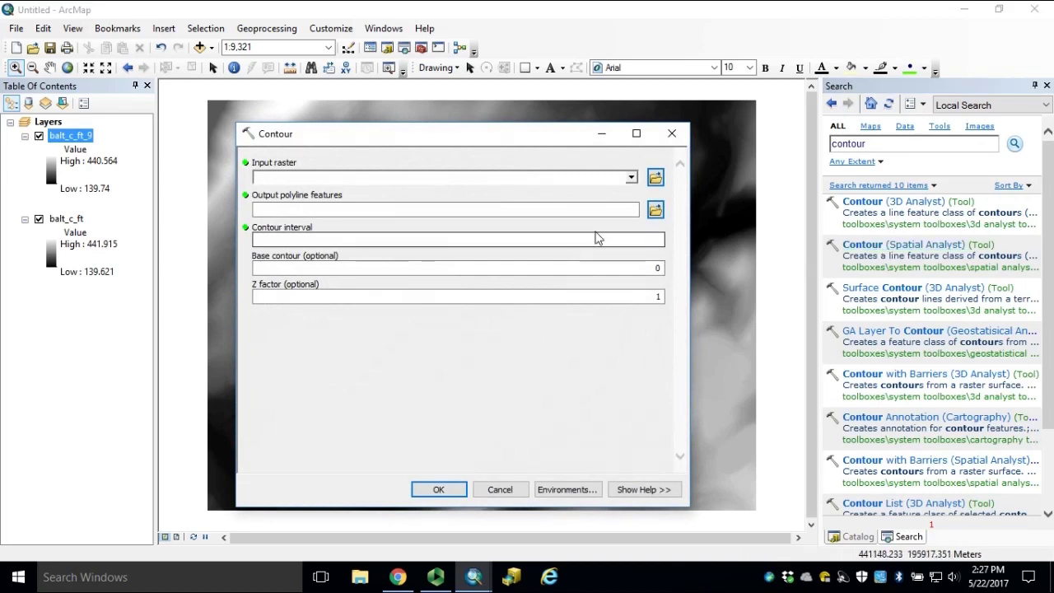
Step: Generate 1-ft contours from balt_c_ft_9, saved as Balt_9x9.shp in the Contours folder
left_click(632, 178)
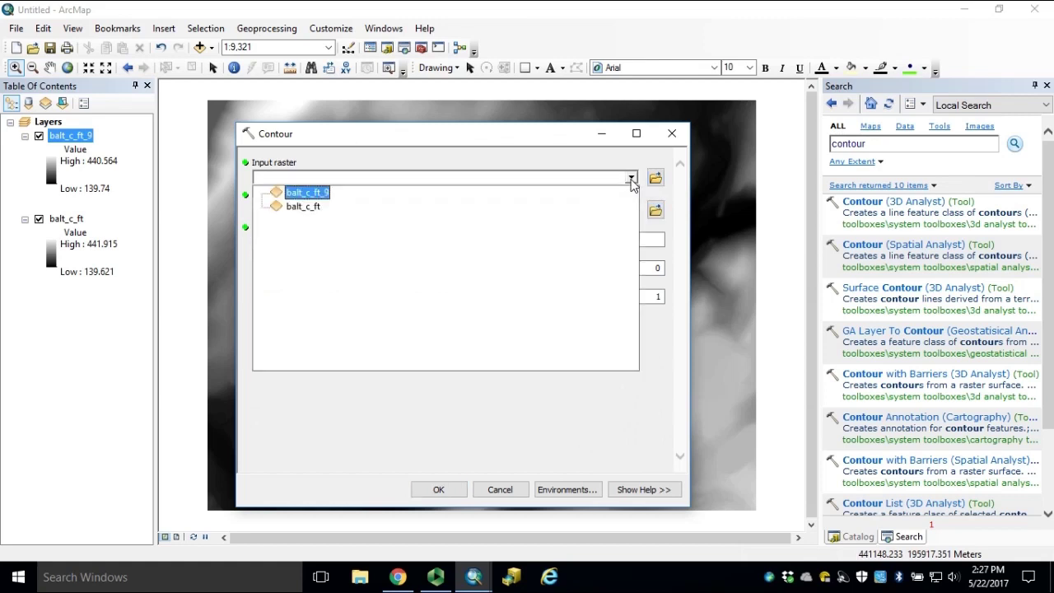
left_click(311, 189)
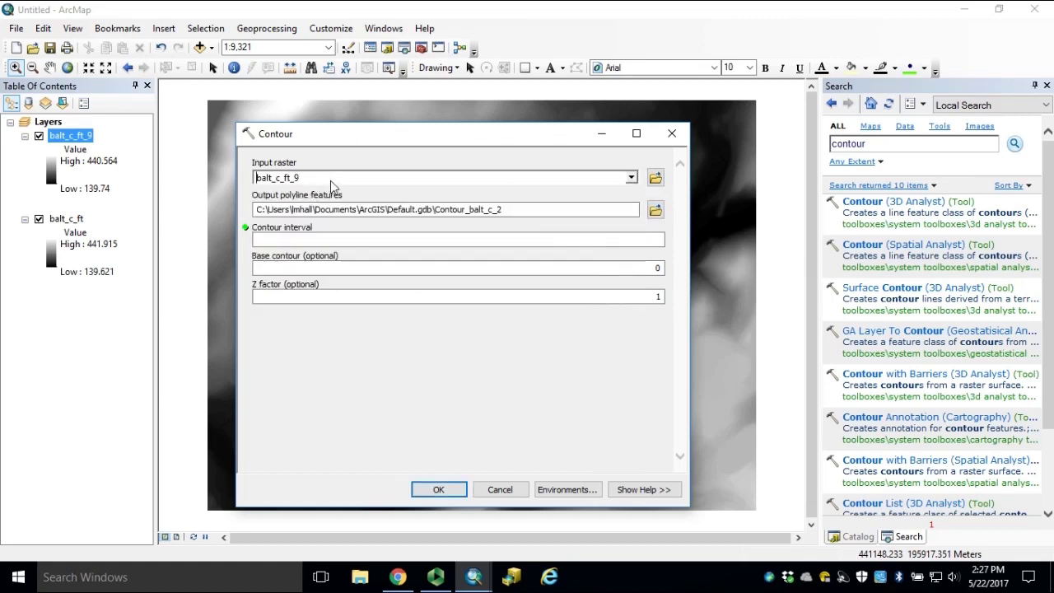
left_click(653, 214)
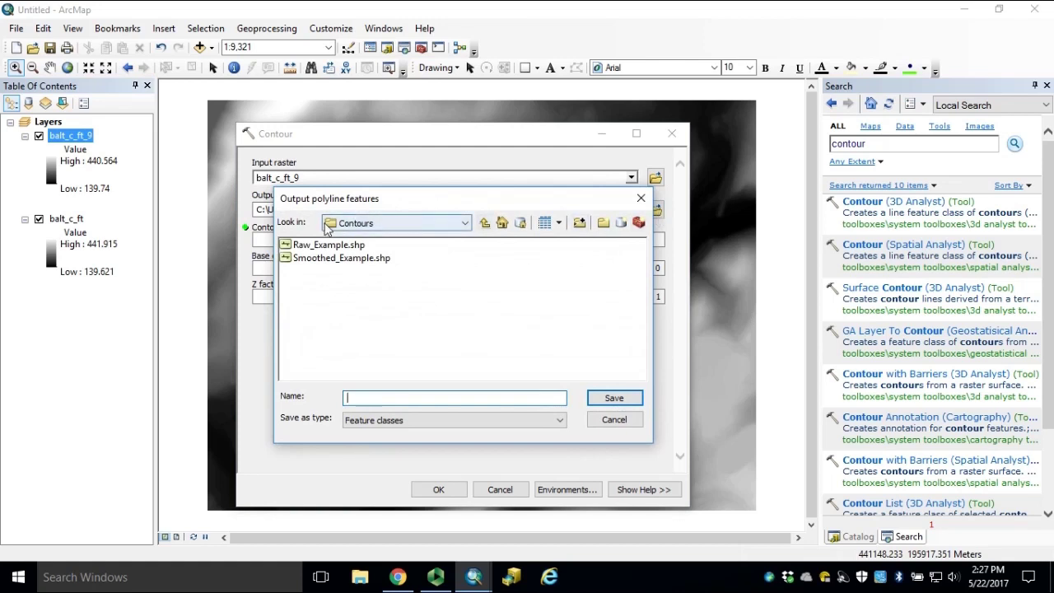
left_click_drag(399, 204, 476, 202)
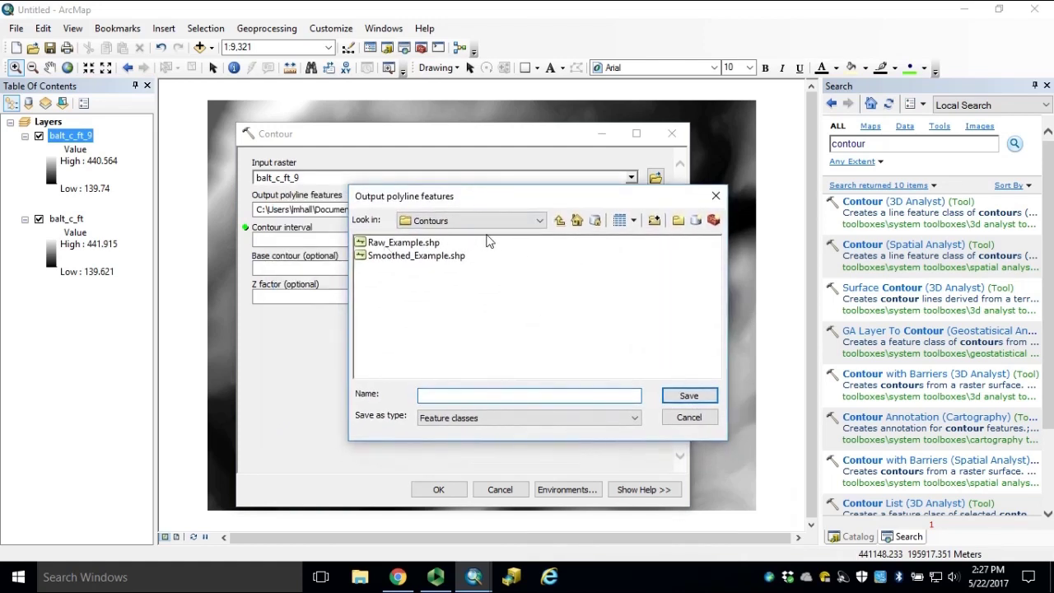
left_click(542, 226)
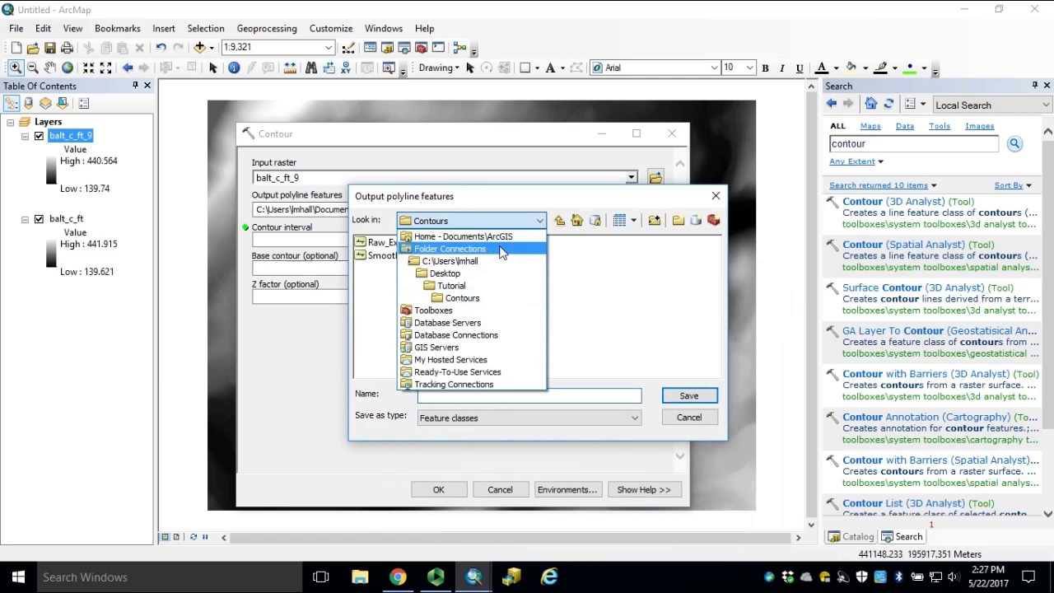
left_click(455, 298)
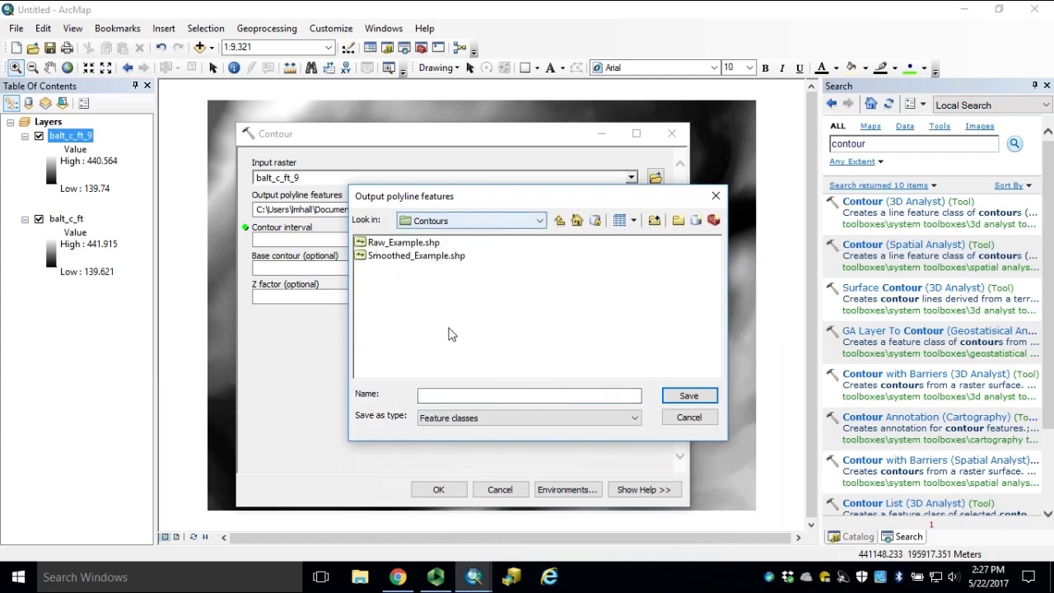
left_click(461, 397)
type("Ba")
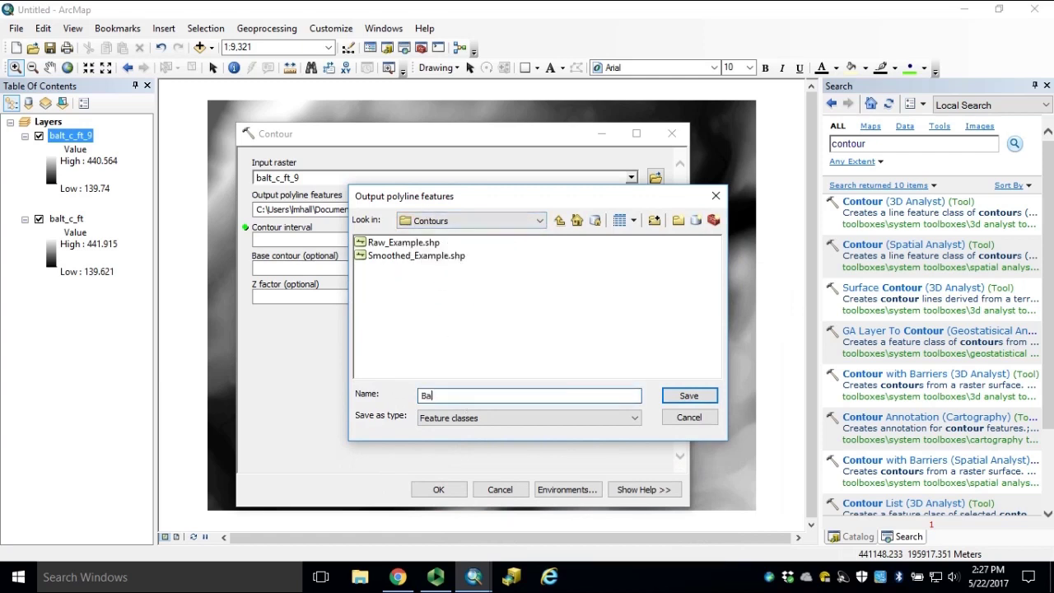
type("lt_9x9")
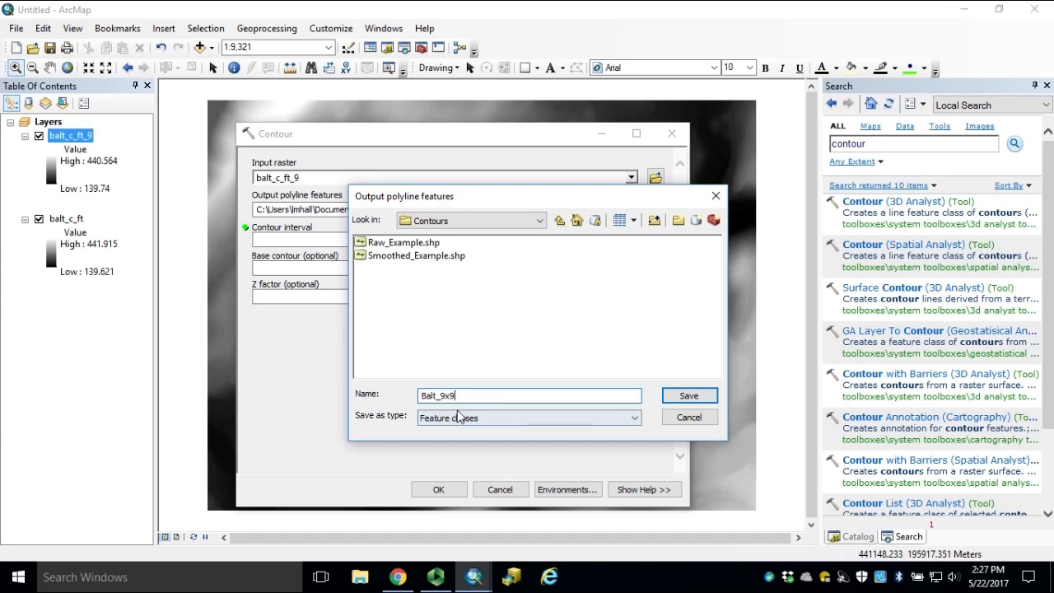
left_click(690, 397)
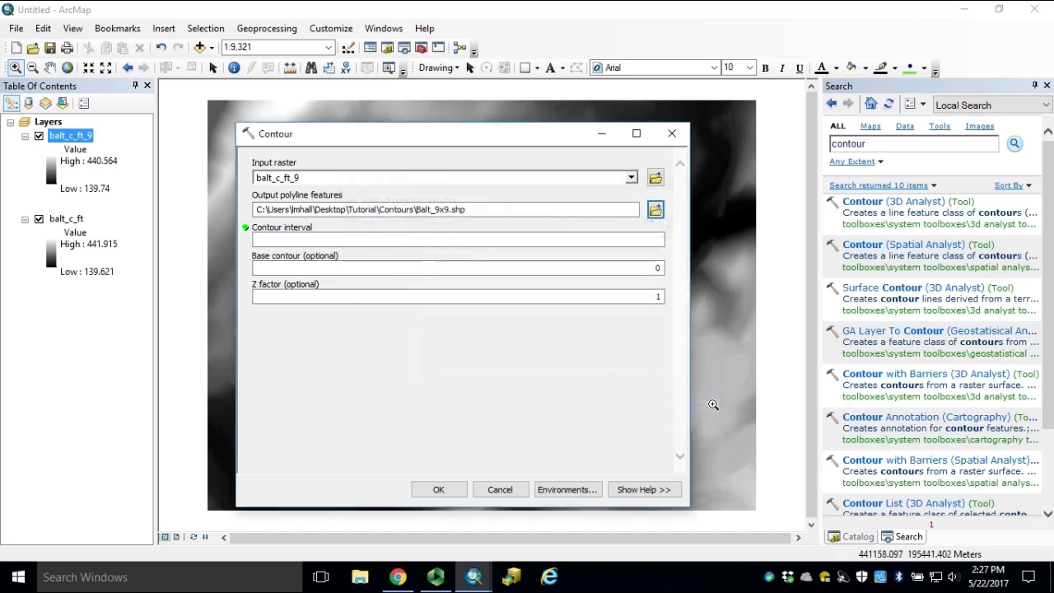
left_click(635, 240)
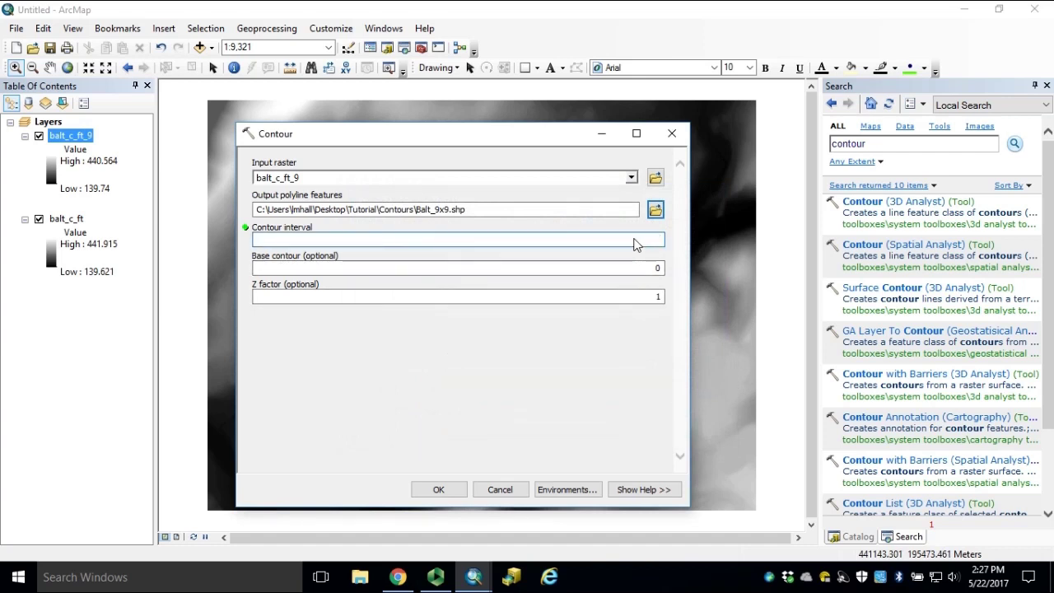
type("1")
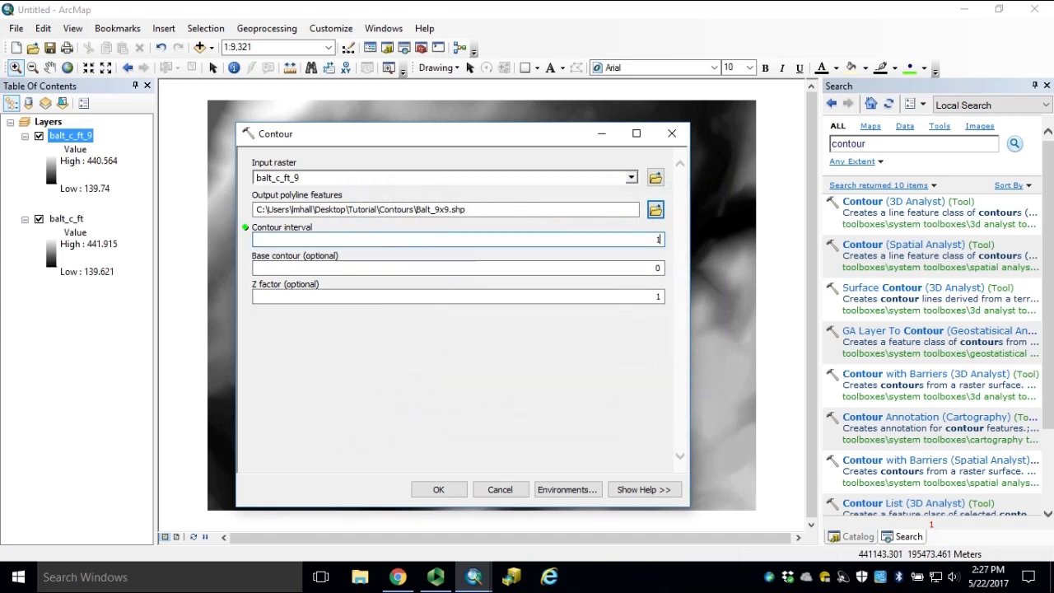
left_click(438, 491)
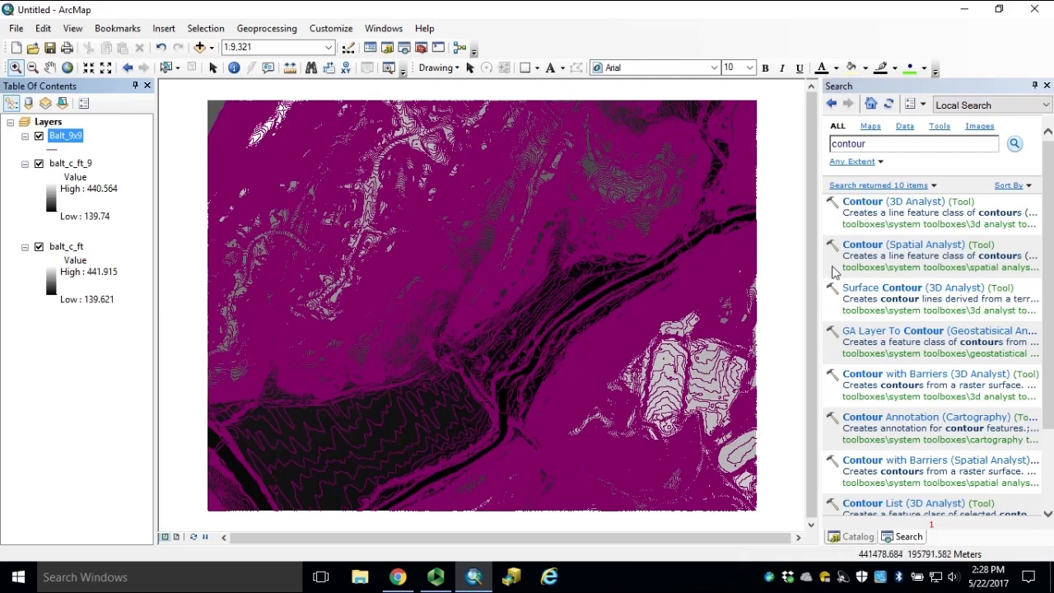
Step: Use balt_c_ft as Contour input and create a new Contours file geodatabase for output
left_click(874, 247)
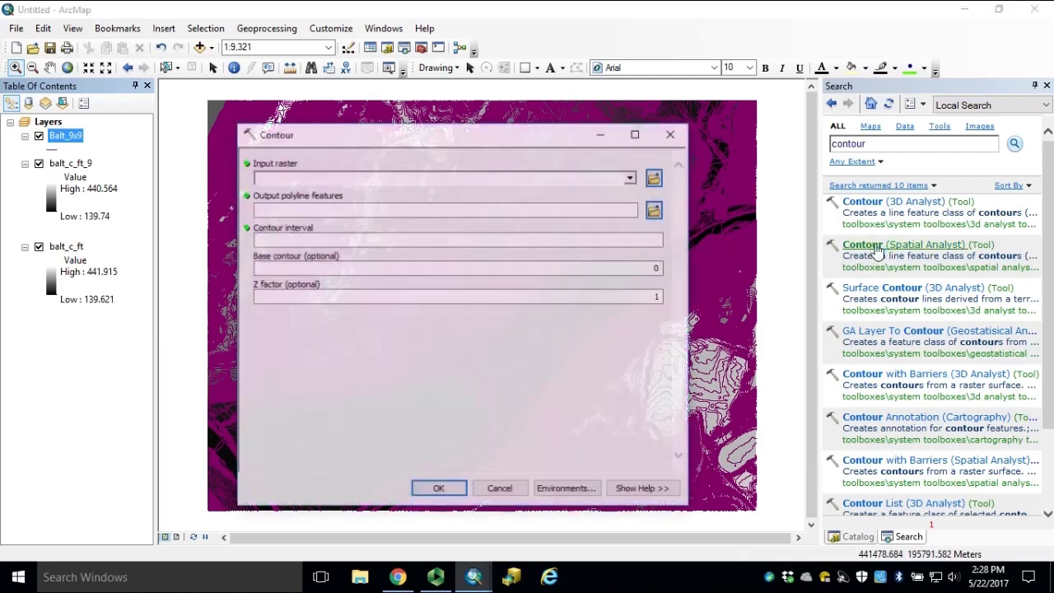
left_click(631, 178)
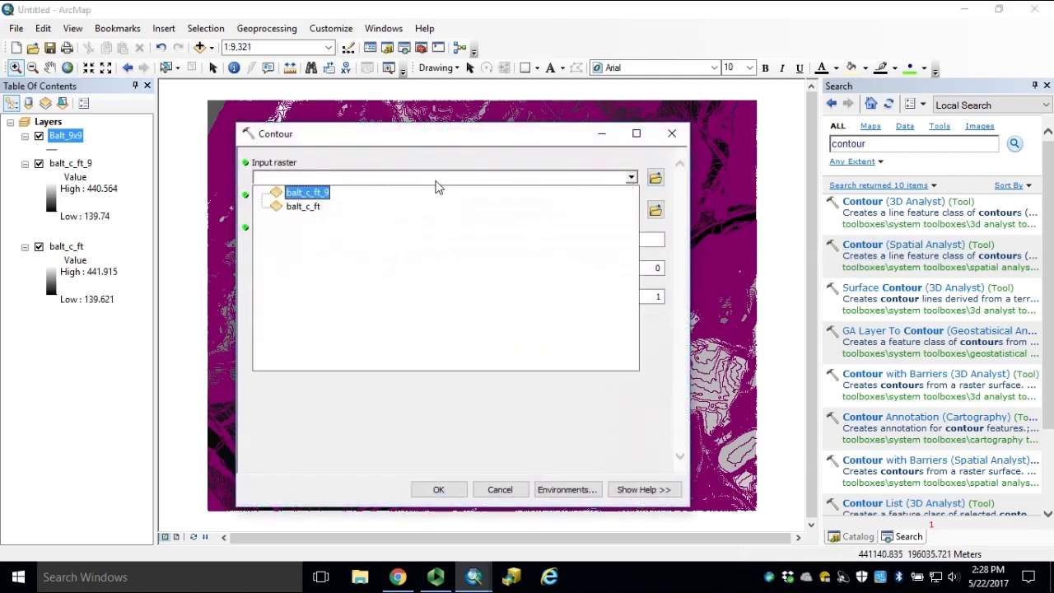
left_click(311, 208)
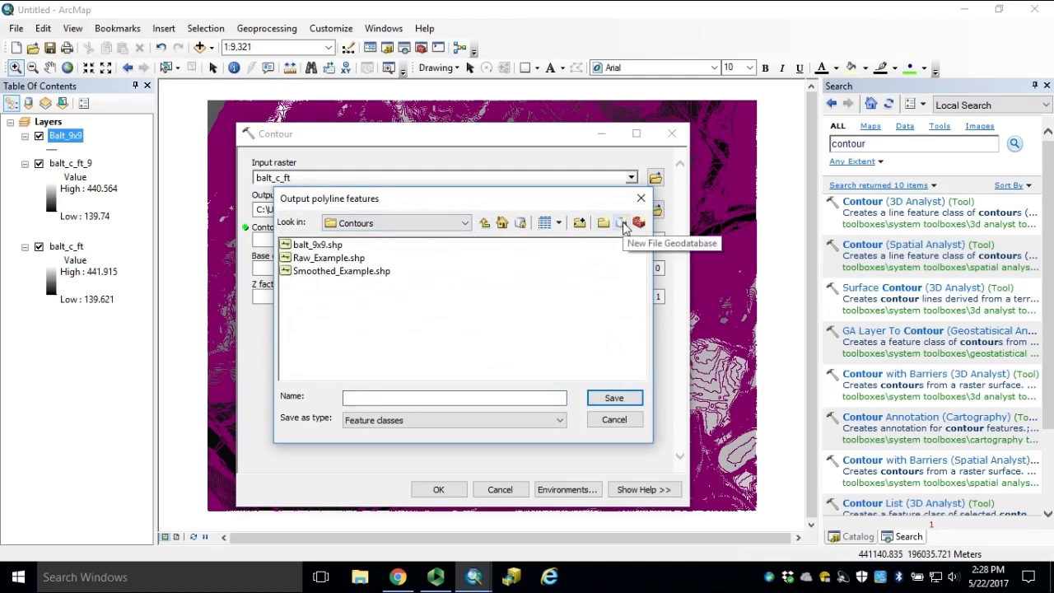
left_click(622, 224)
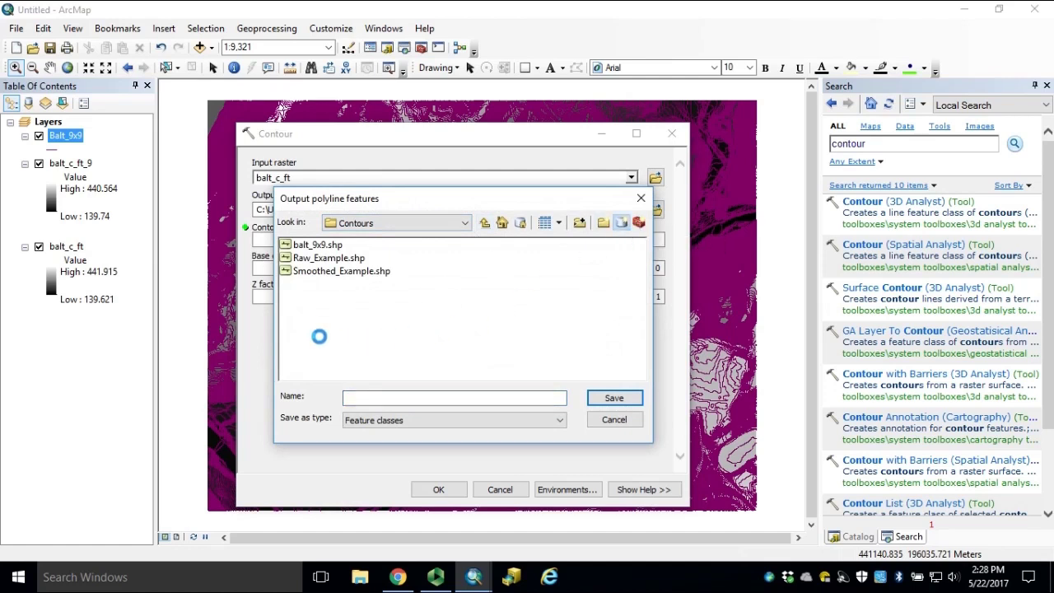
type("Contours")
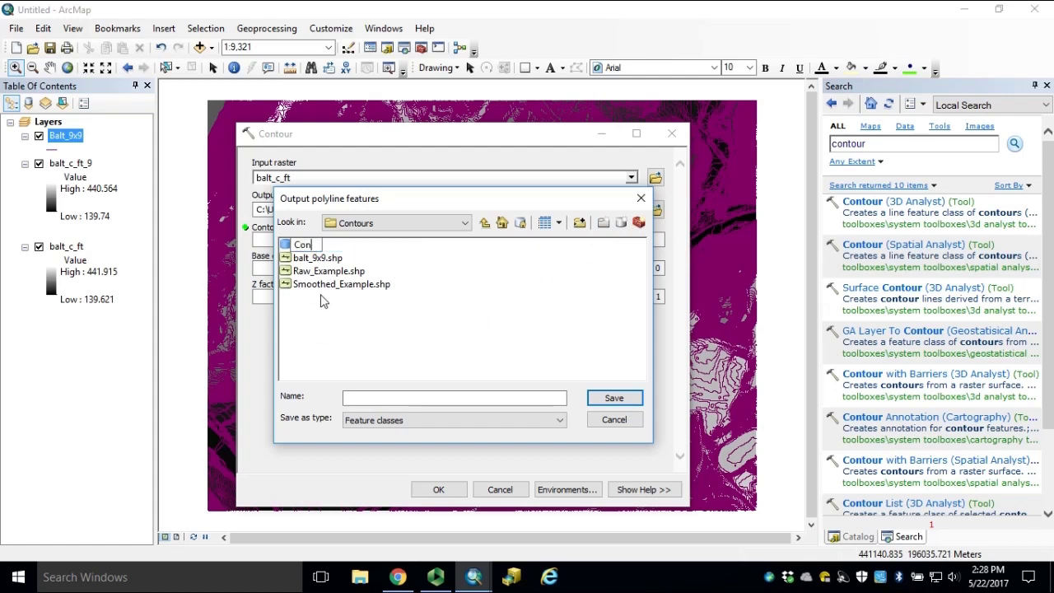
left_click(359, 314)
double_click(319, 247)
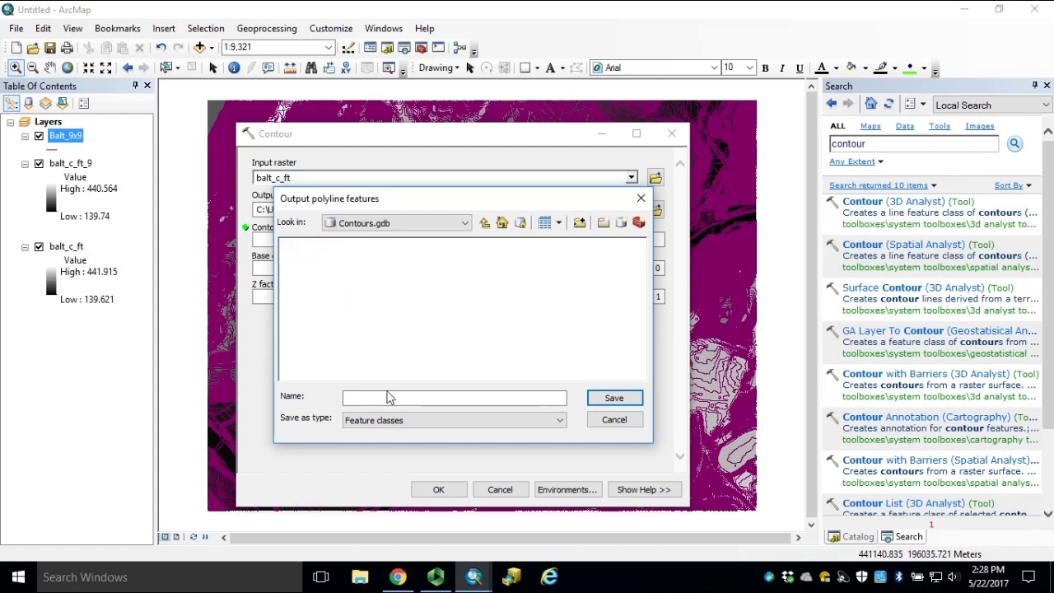
Step: Save the output as Raw_Contours with a 1-ft contour interval and run it
left_click(399, 401)
type("Raw_Contours")
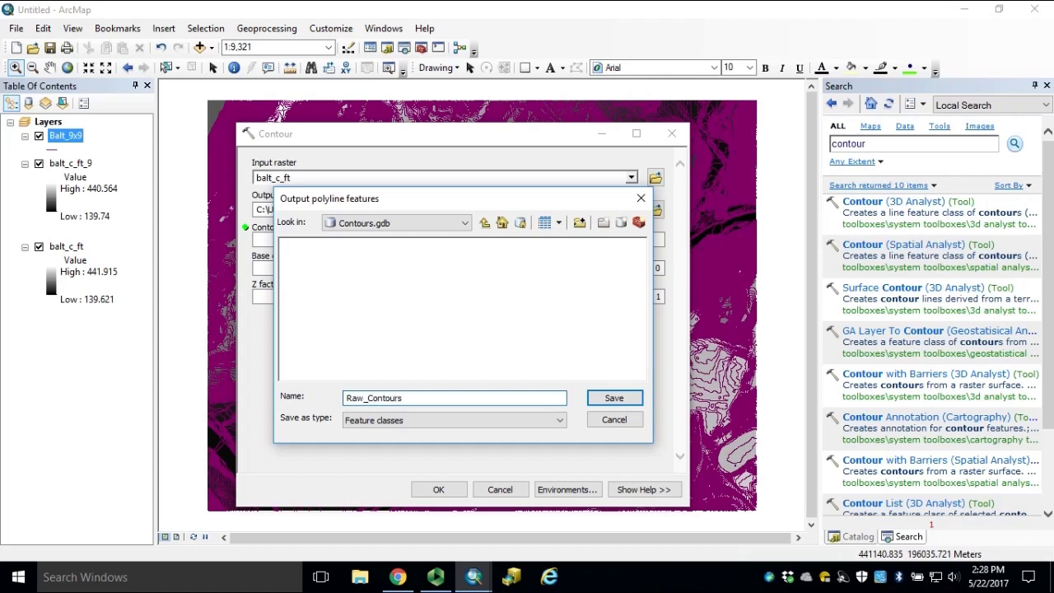
left_click(614, 398)
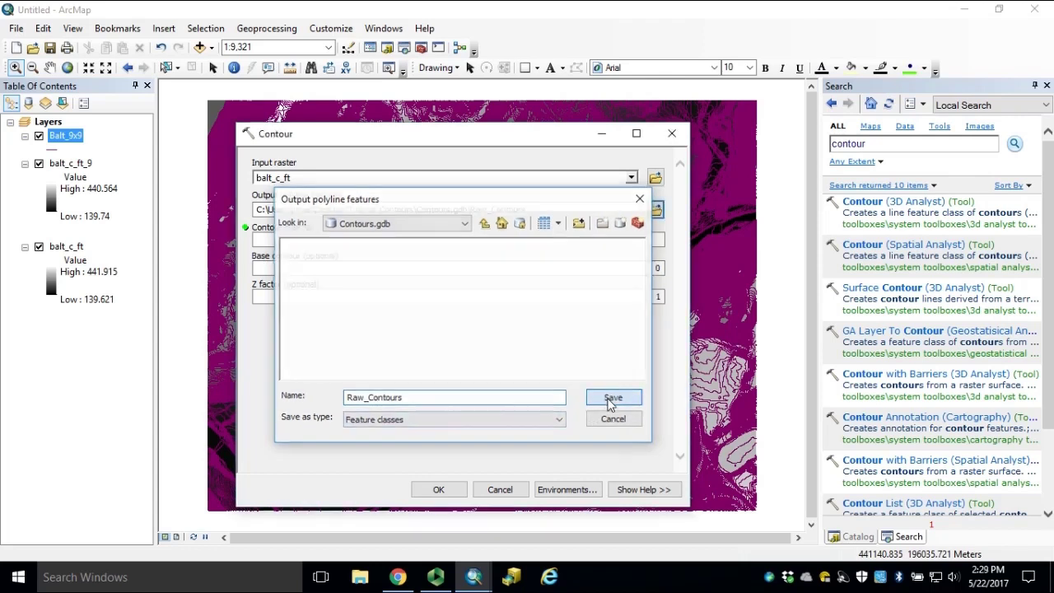
left_click(654, 238)
type("1")
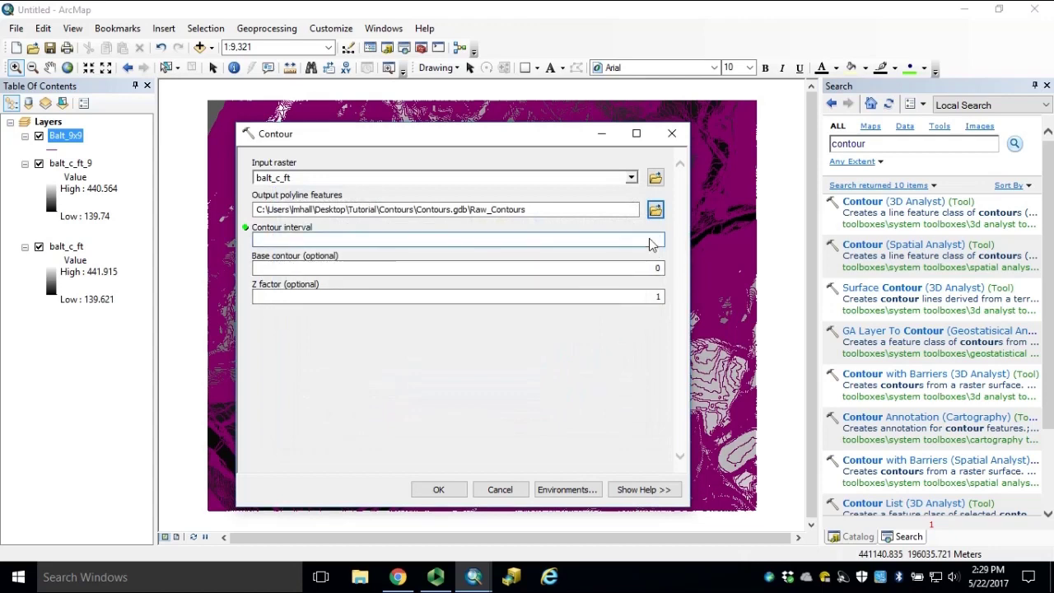
left_click(439, 491)
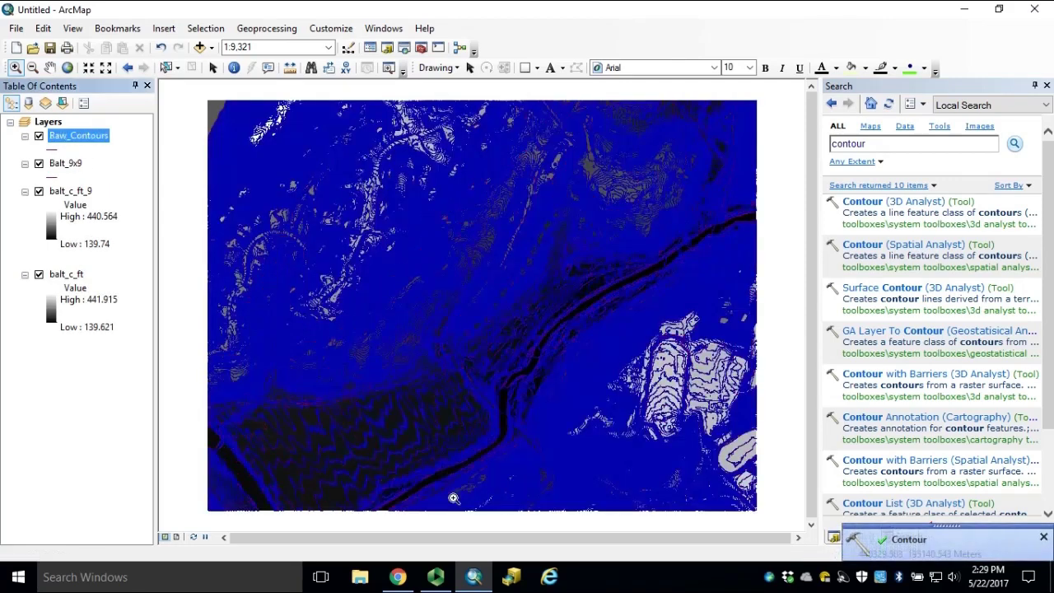
Step: Hide both elevation rasters, zoom in, and toggle raw and Balt_9x9 contours to compare them
left_click(39, 191)
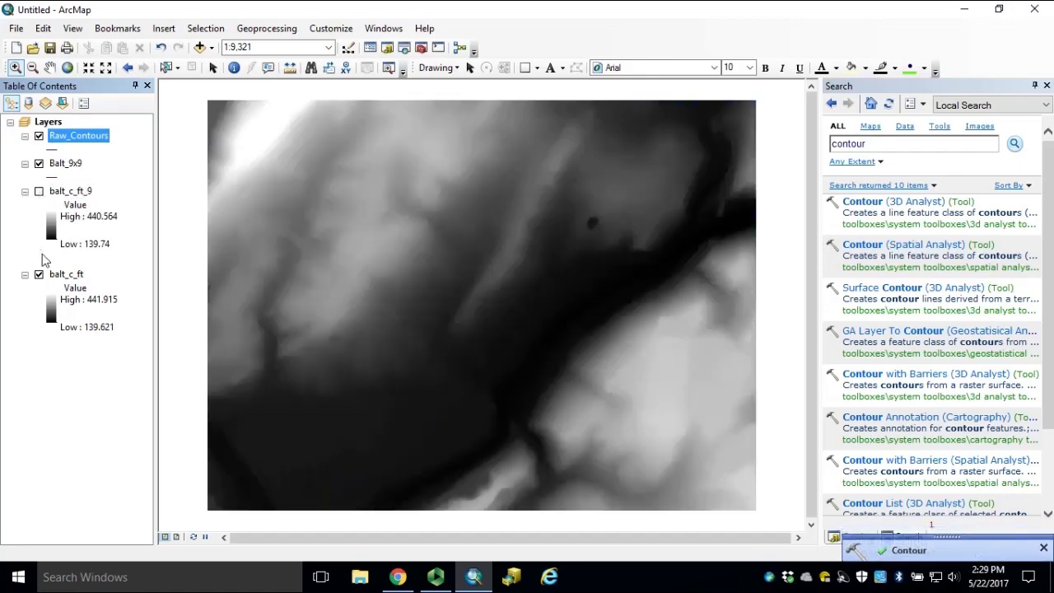
left_click(38, 275)
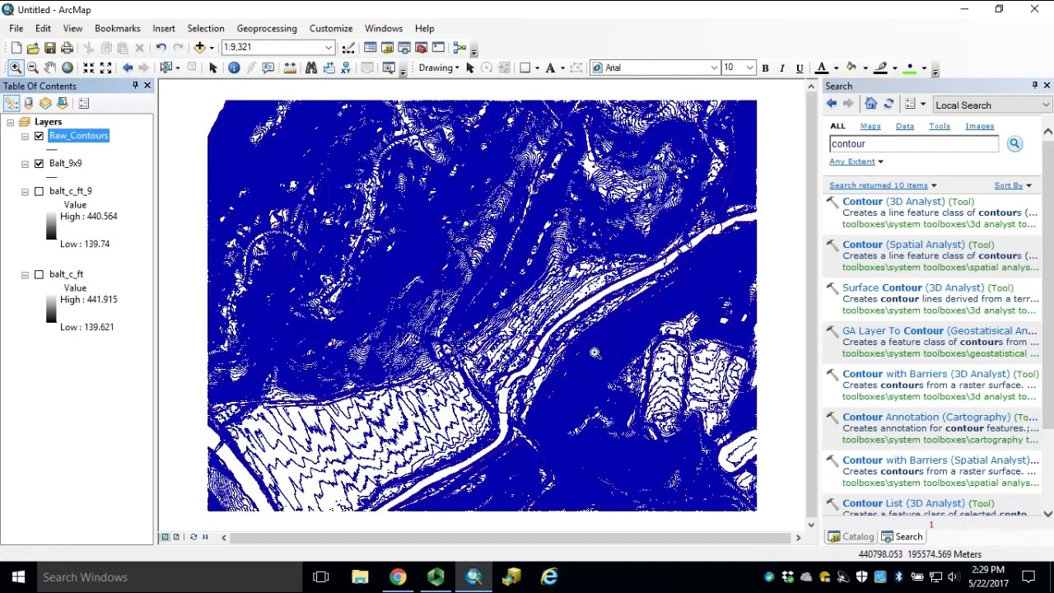
left_click_drag(493, 285, 530, 316)
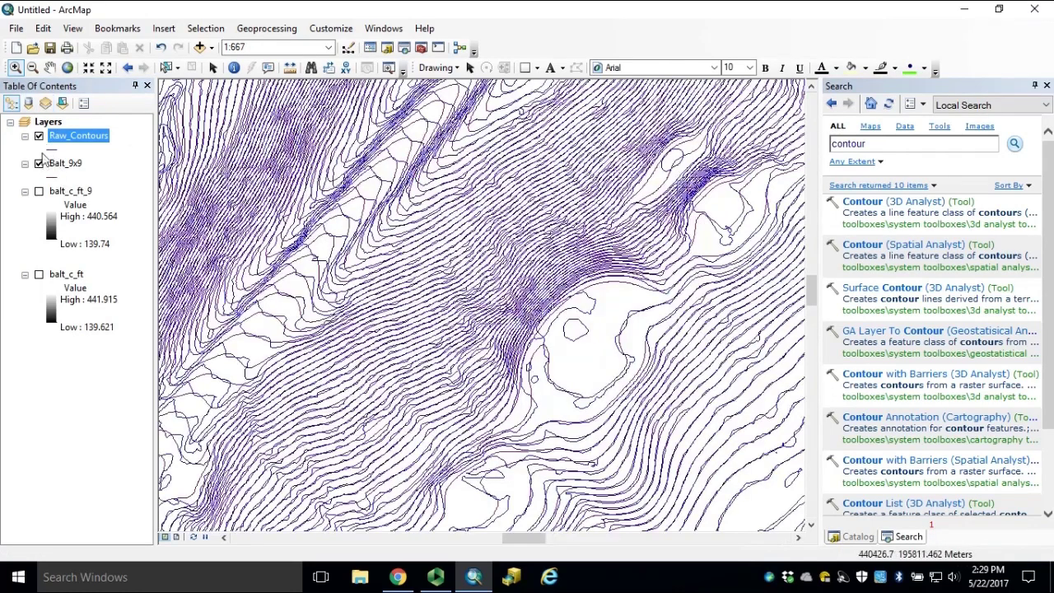
left_click(39, 137)
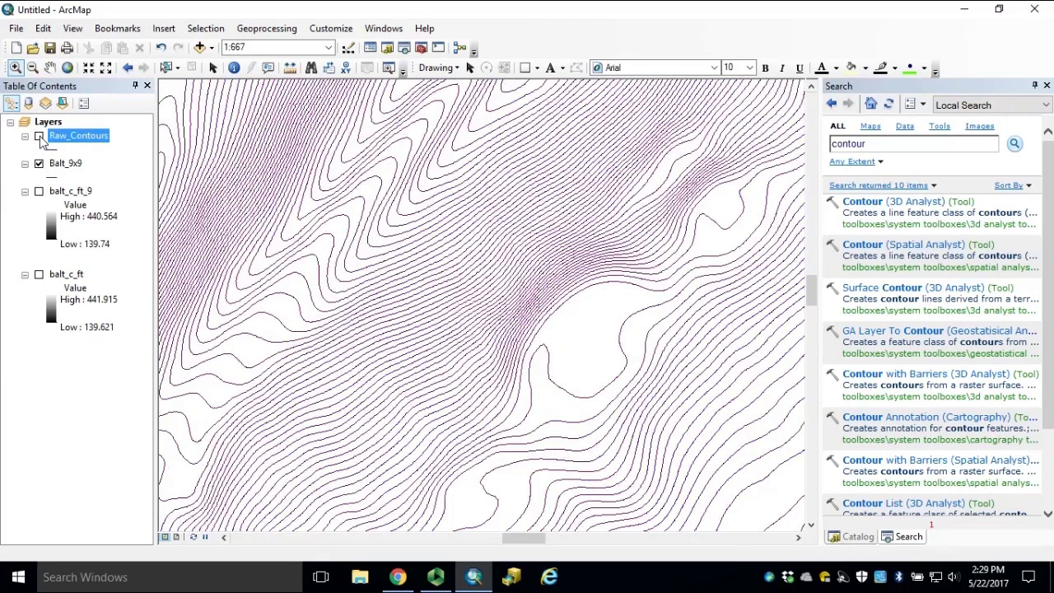
left_click(39, 137)
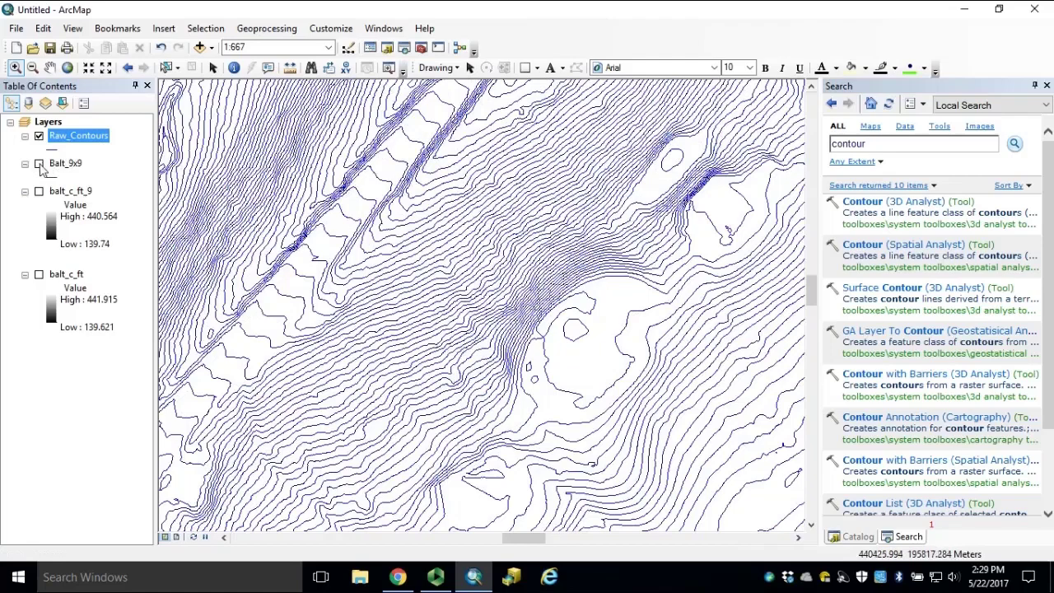
left_click(39, 164)
left_click(38, 135)
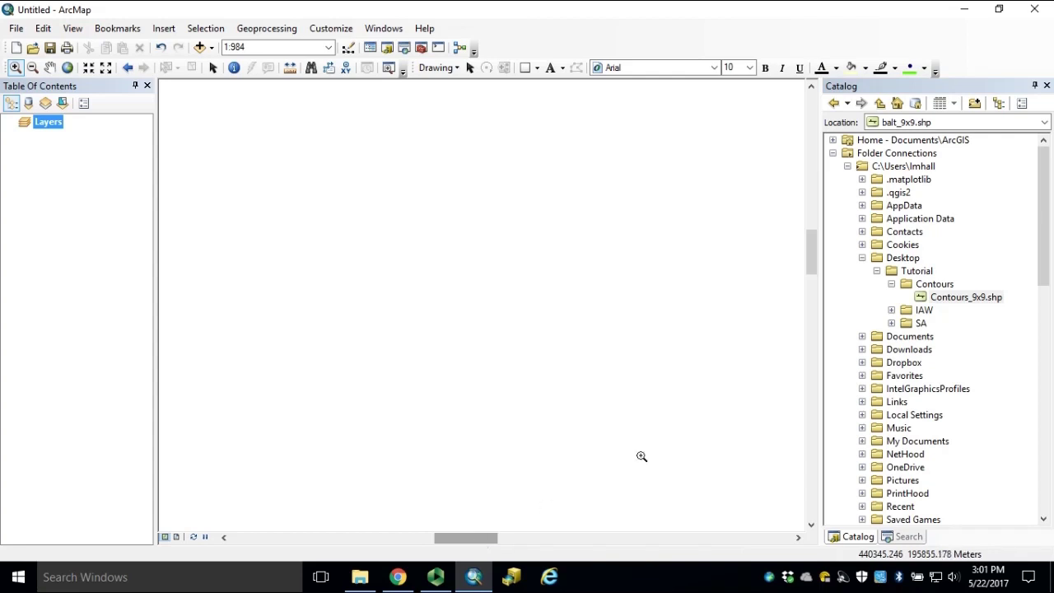
Step: Add Contours_9x9.shp to the map and open its attribute table
left_click_drag(964, 304, 482, 287)
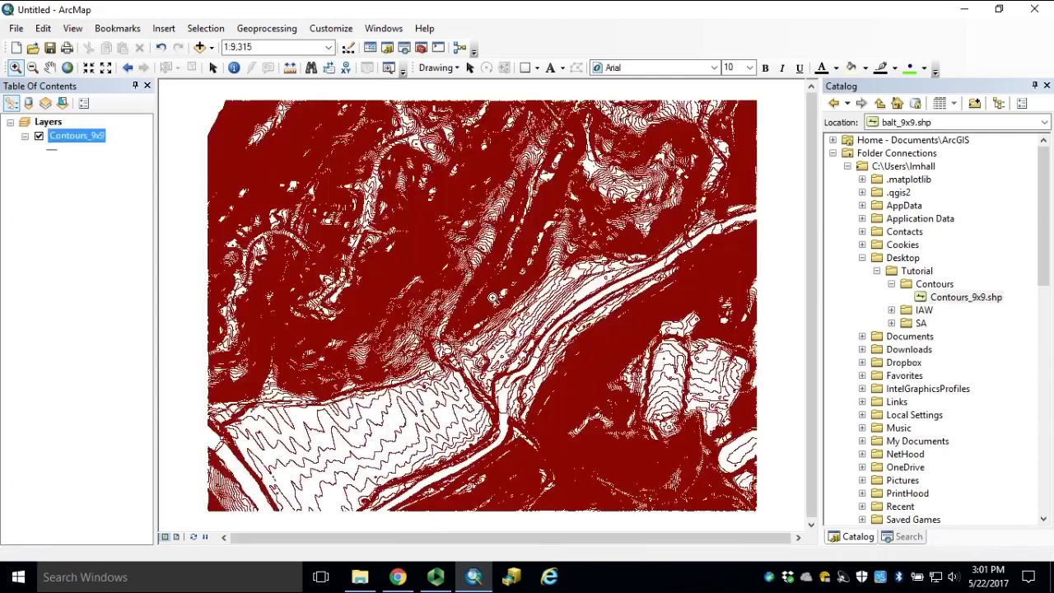
right_click(70, 141)
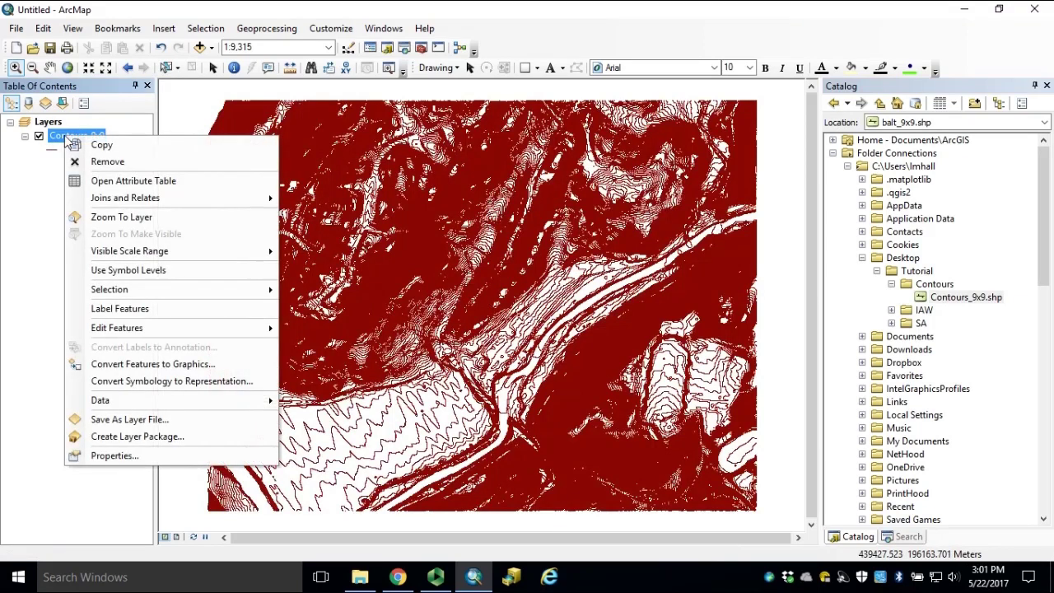
left_click(213, 186)
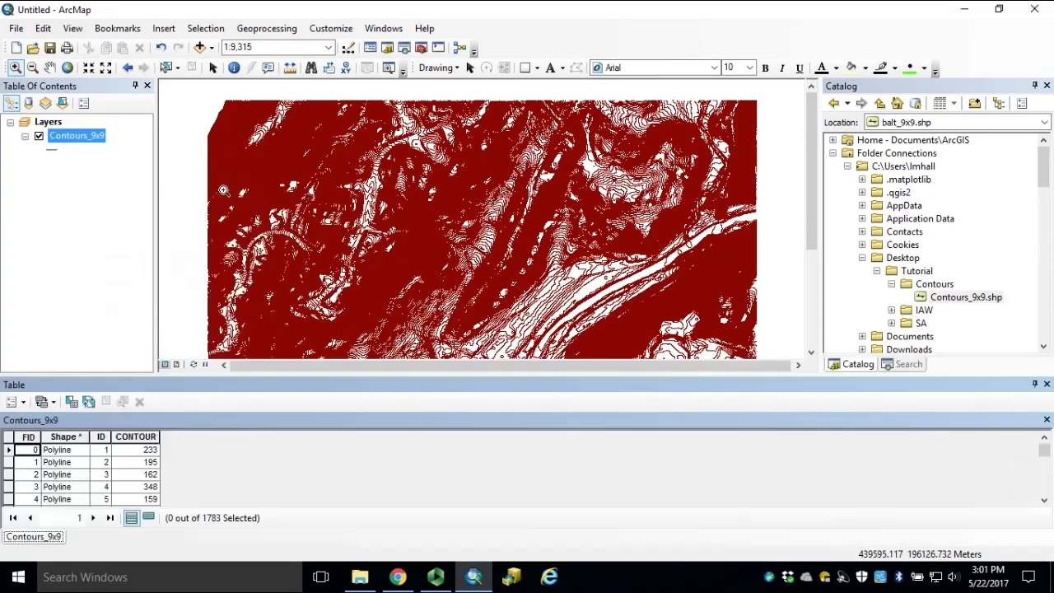
Step: Add a new Short Integer field named INDEX to the attribute table
left_click(24, 403)
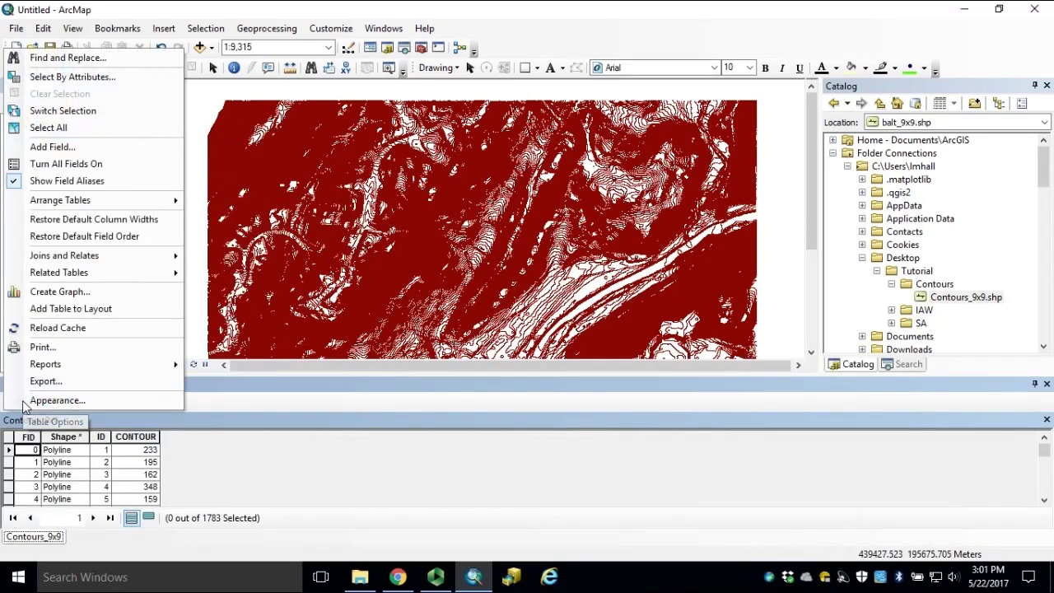
left_click(89, 152)
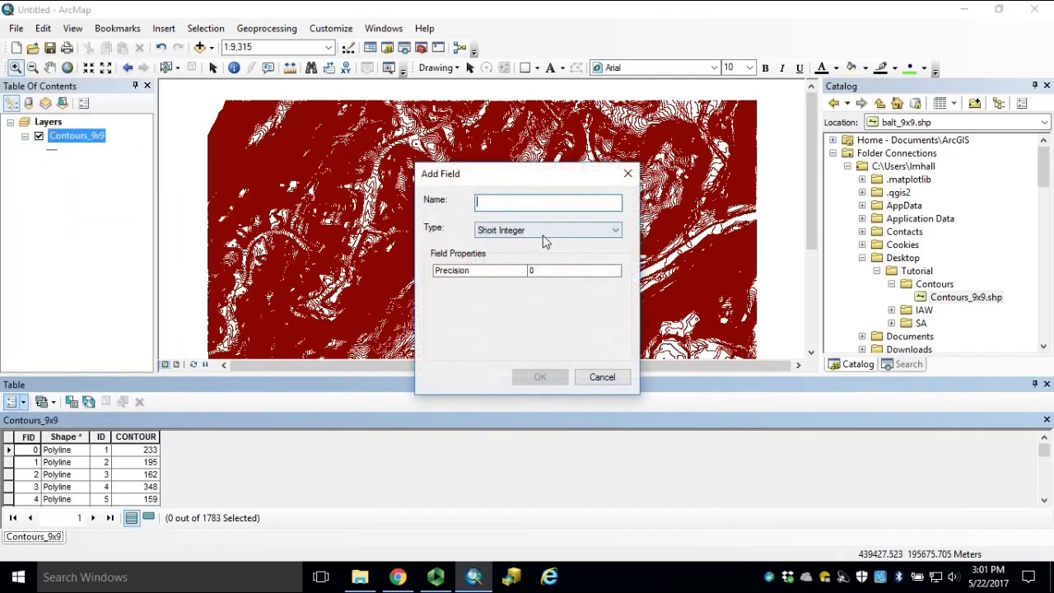
type("INDEX")
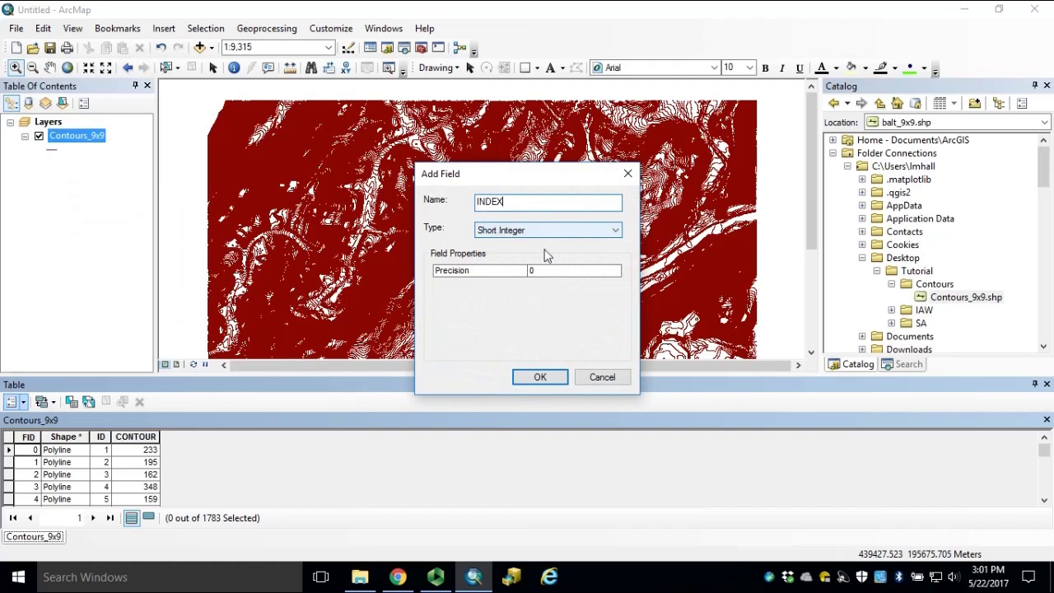
left_click(547, 380)
left_click(550, 380)
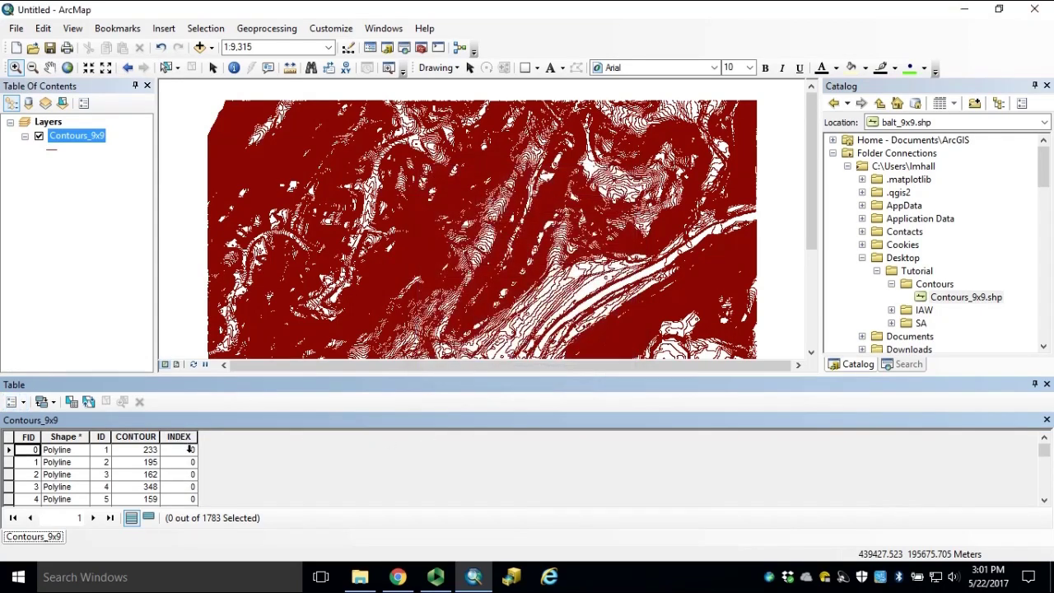
Step: Calculate the INDEX field as [CONTOUR] mod (10) for all records
right_click(185, 437)
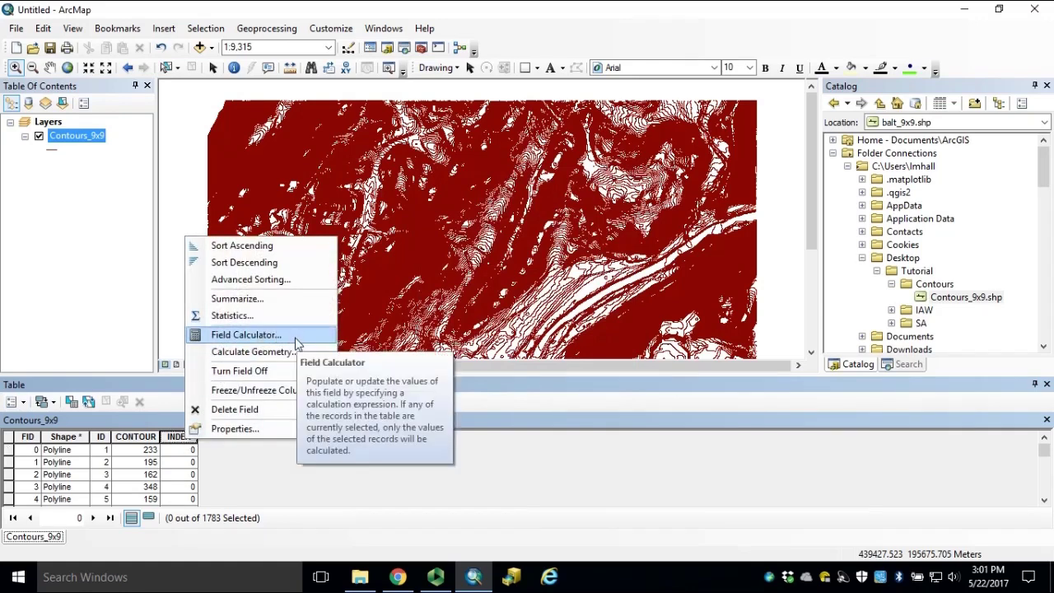
left_click(247, 334)
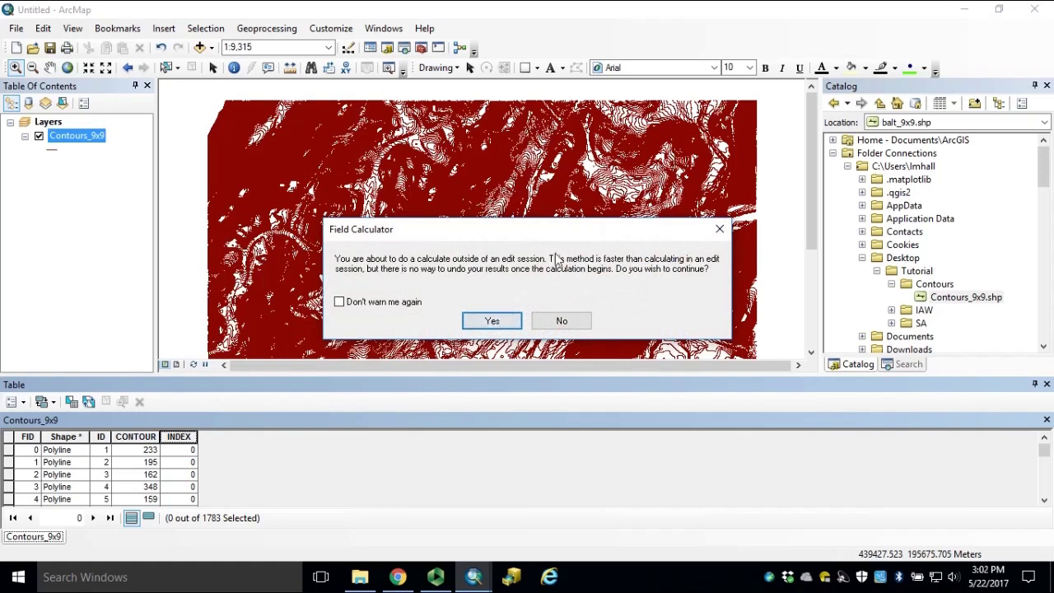
left_click(493, 321)
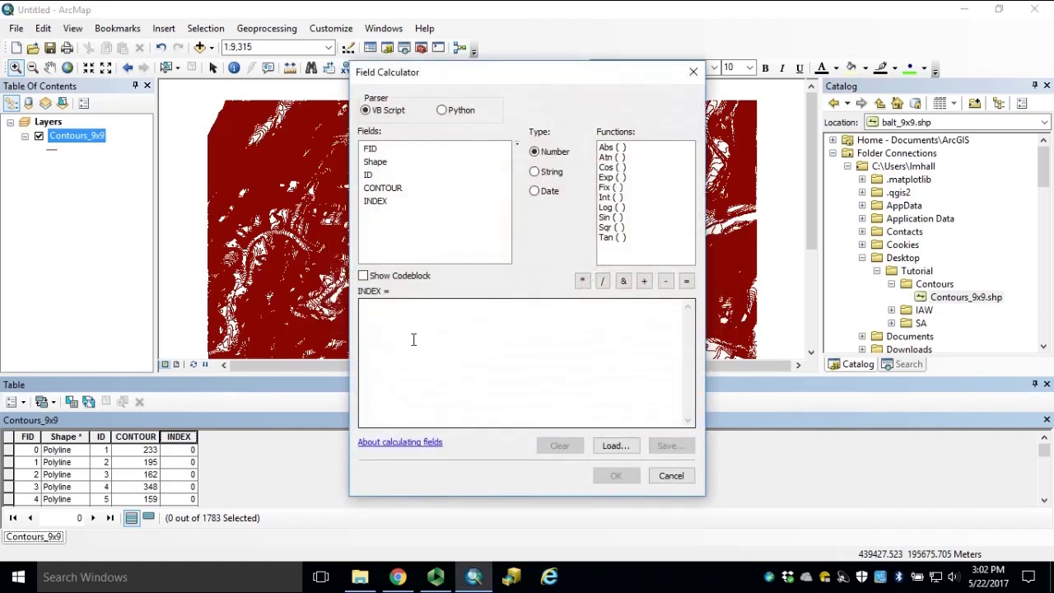
left_click(461, 347)
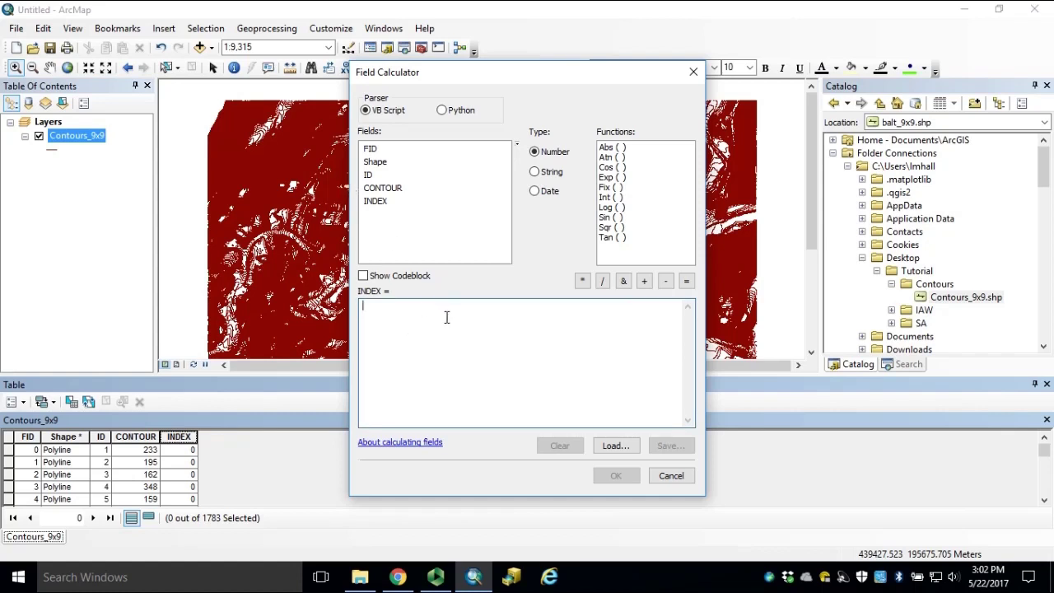
double_click(384, 192)
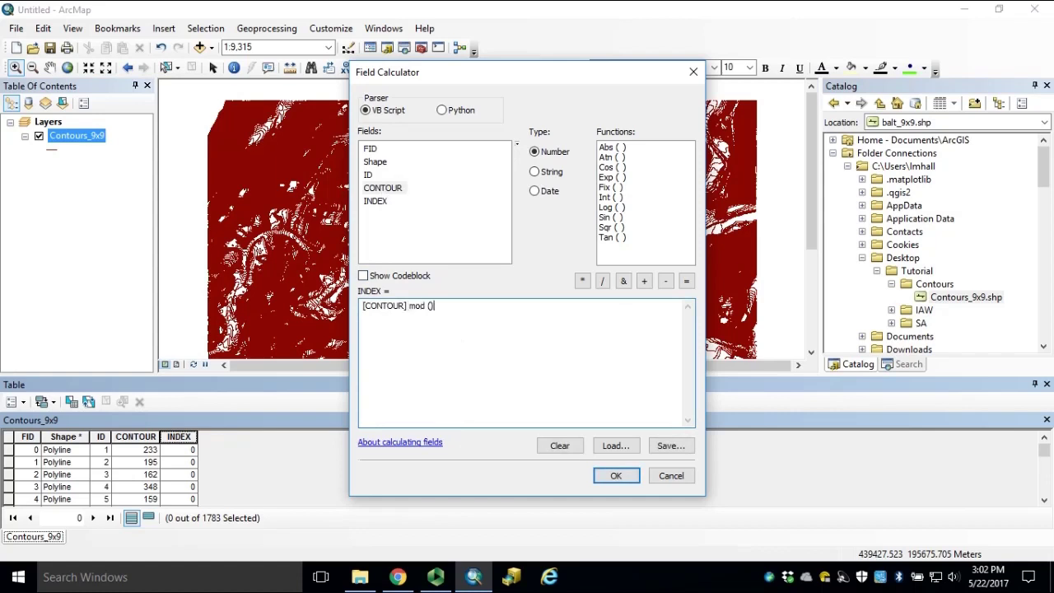
key("BackSpace")
key("ctrl+a")
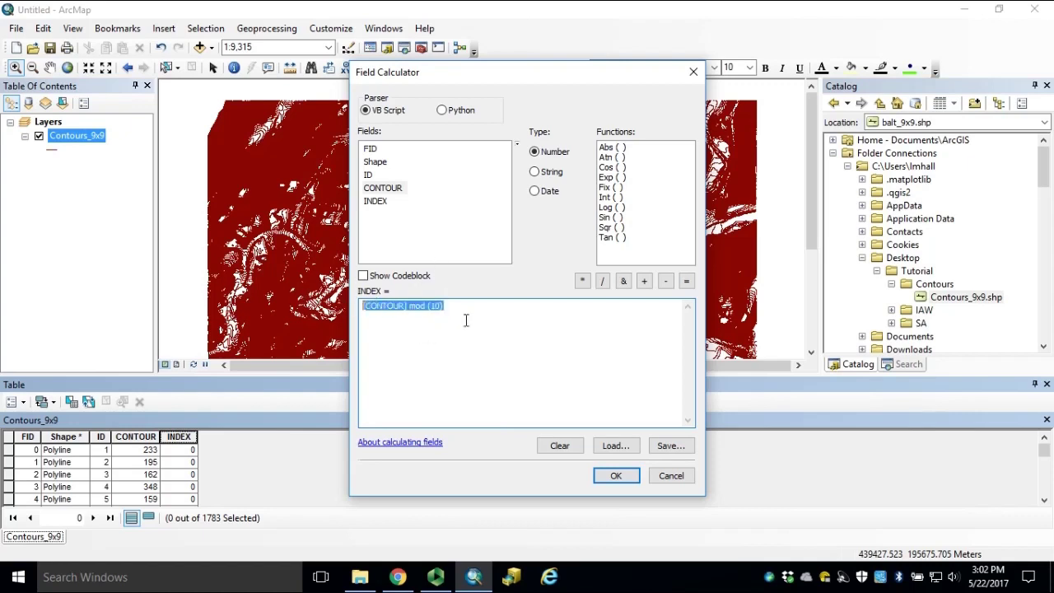
left_click(482, 319)
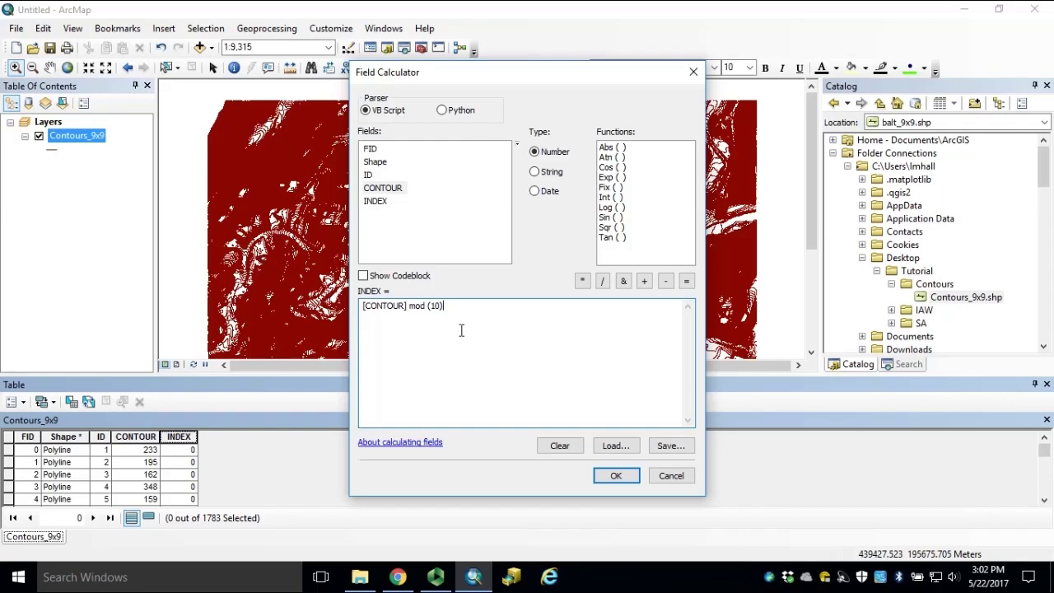
left_click(624, 475)
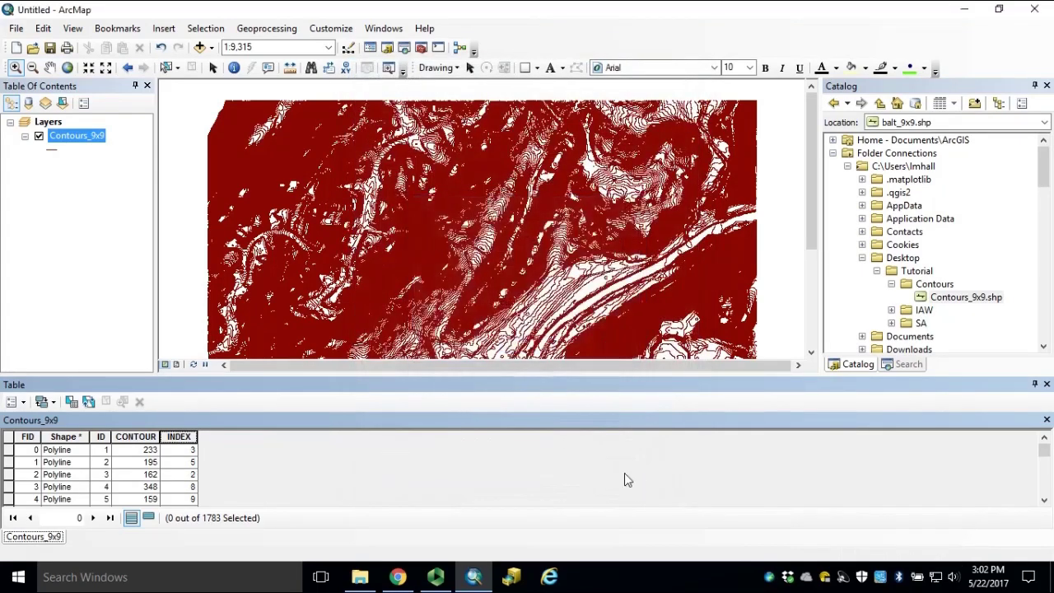
left_click(1047, 384)
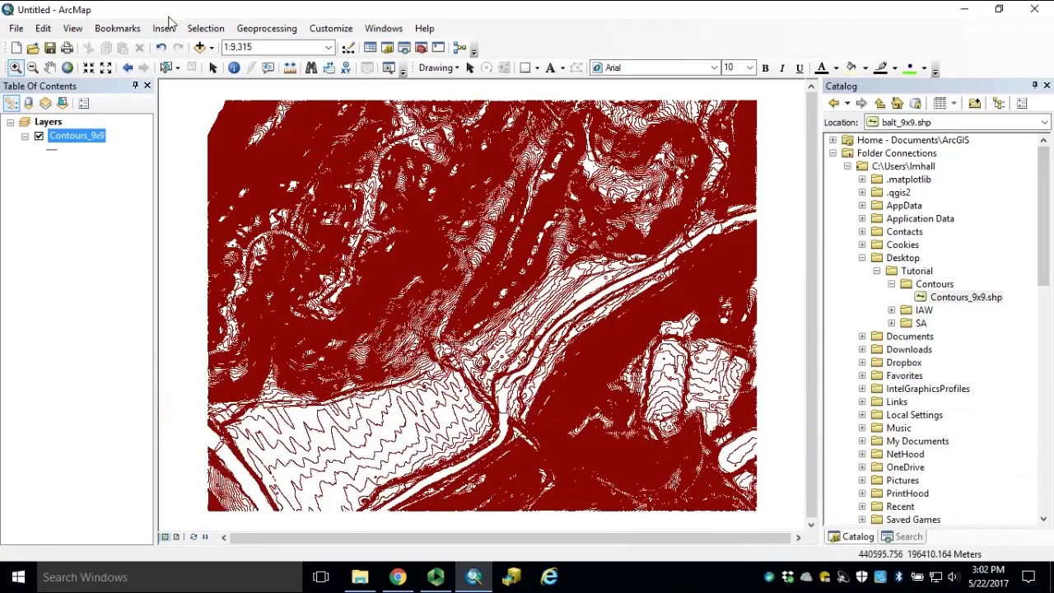
left_click(205, 28)
left_click(246, 47)
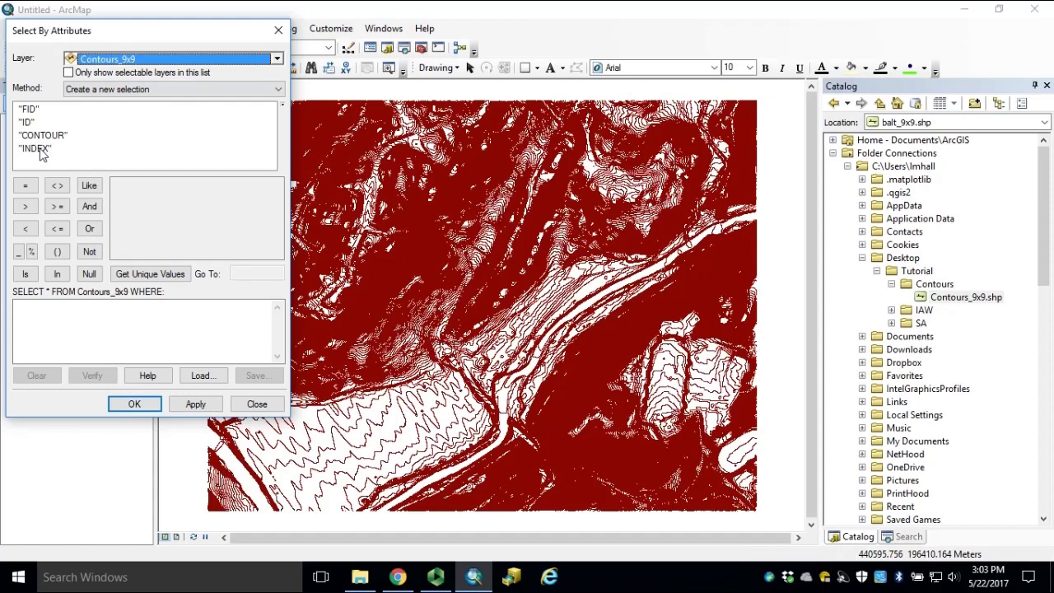
double_click(38, 149)
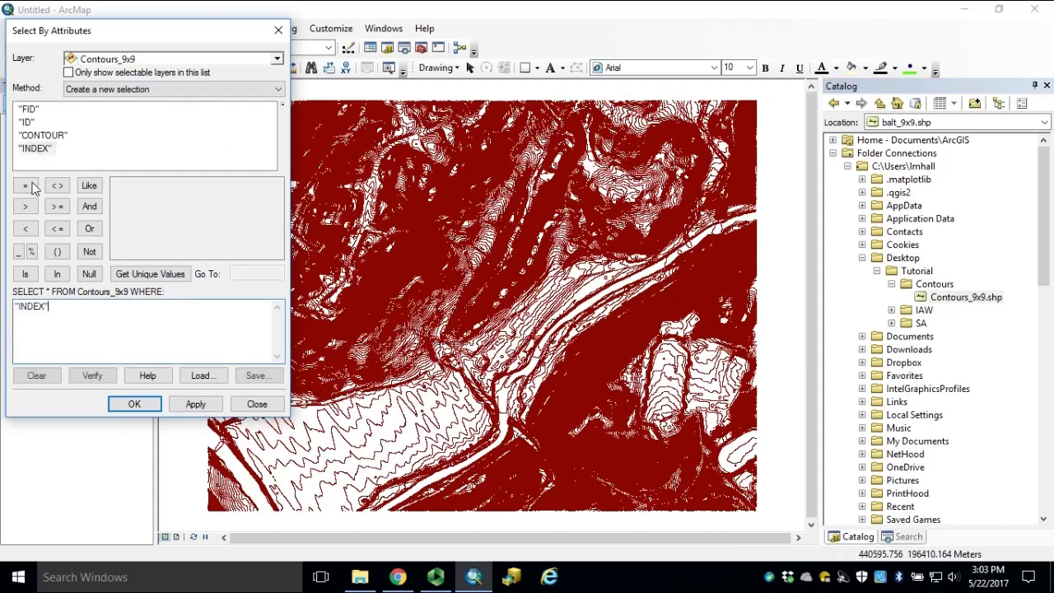
left_click(32, 188)
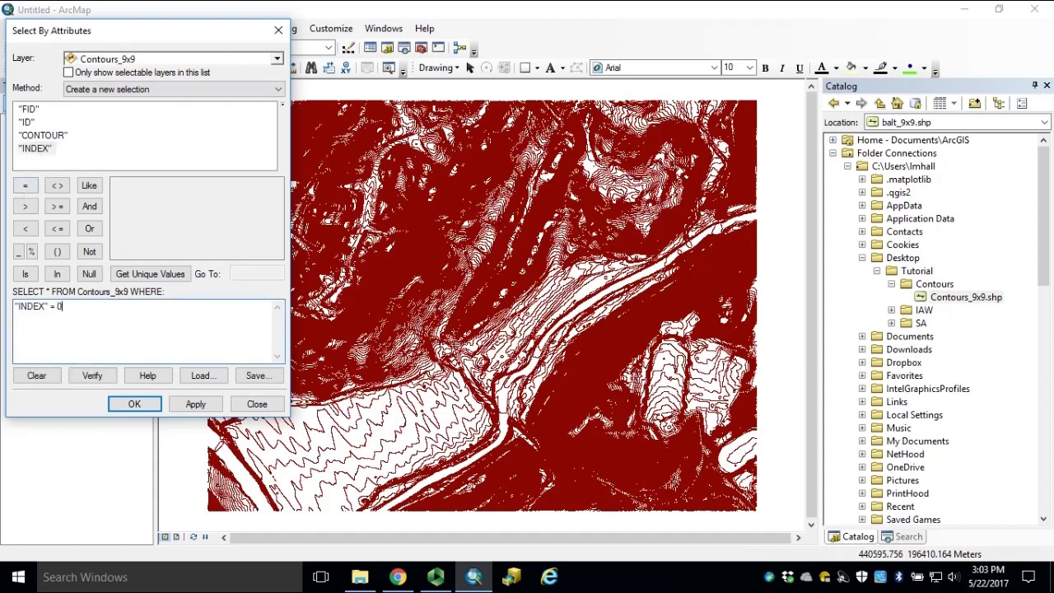
left_click(206, 405)
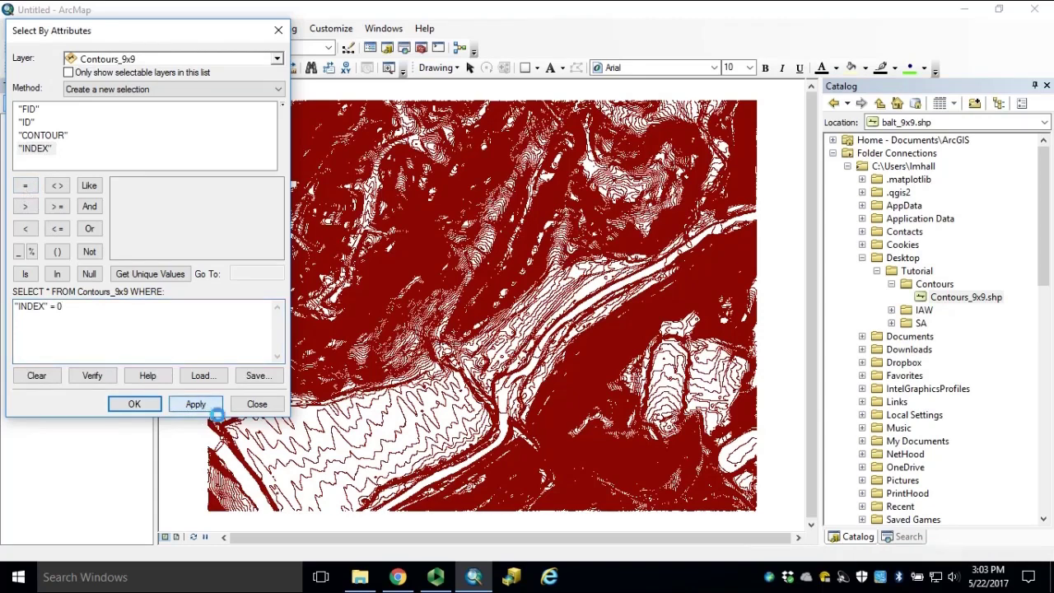
left_click(280, 32)
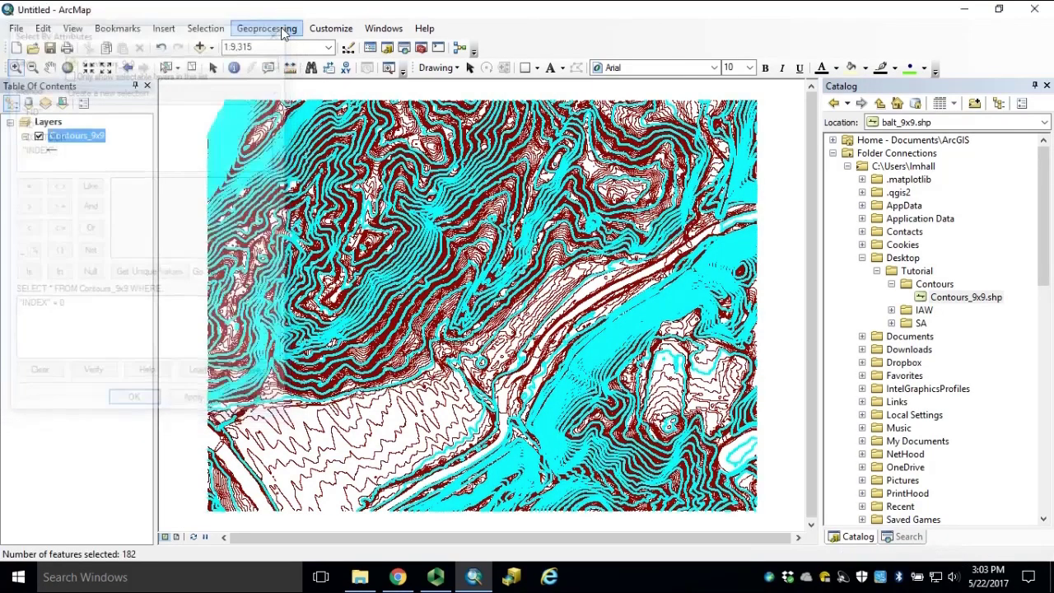
left_click(192, 68)
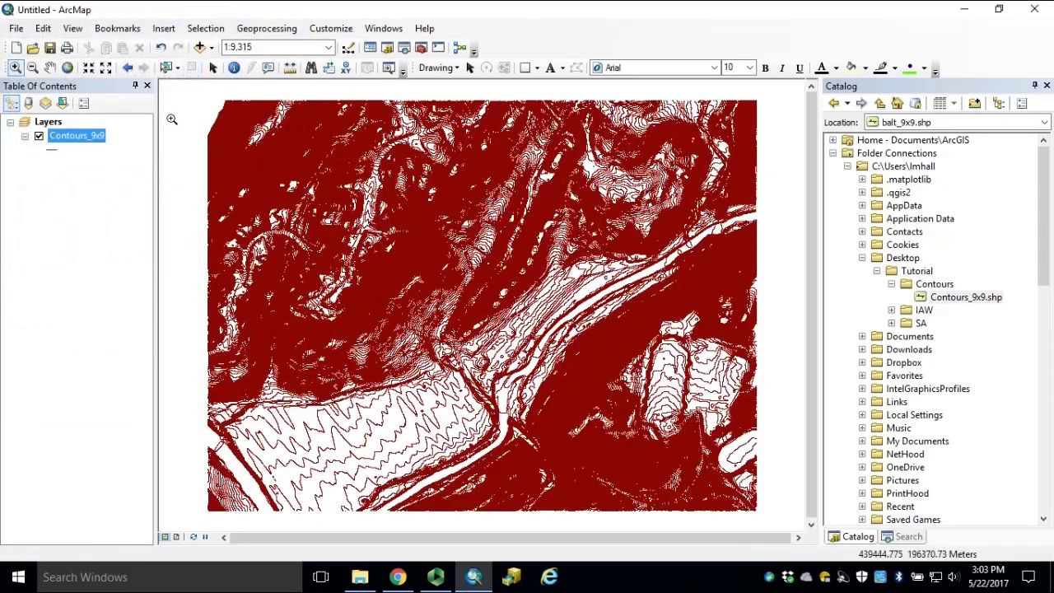
Step: Turn on labels for Contours_9x9 using defined classes with the CONTOUR field as label text
double_click(83, 149)
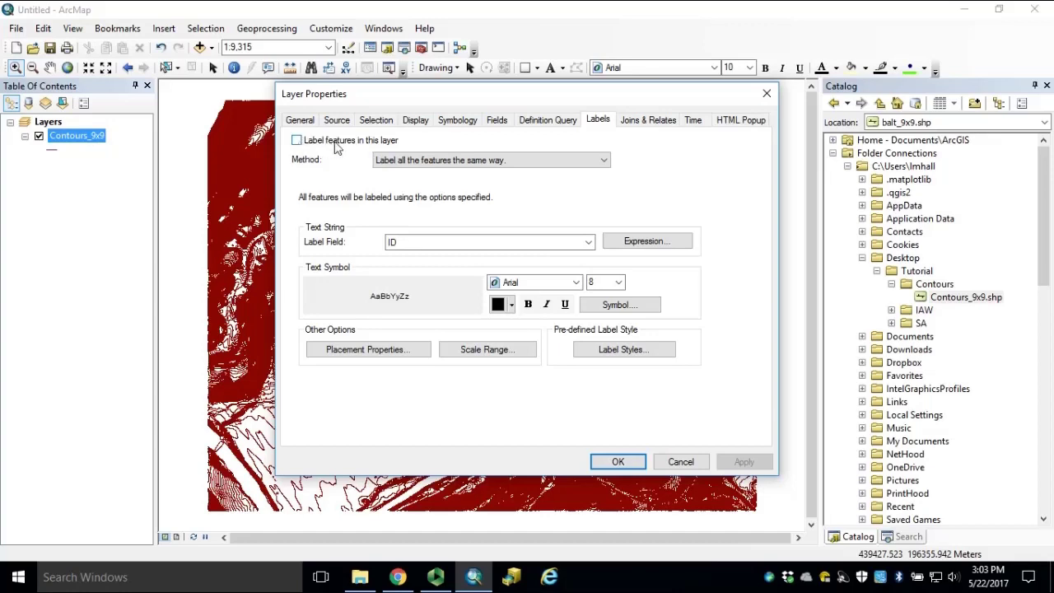
left_click(297, 140)
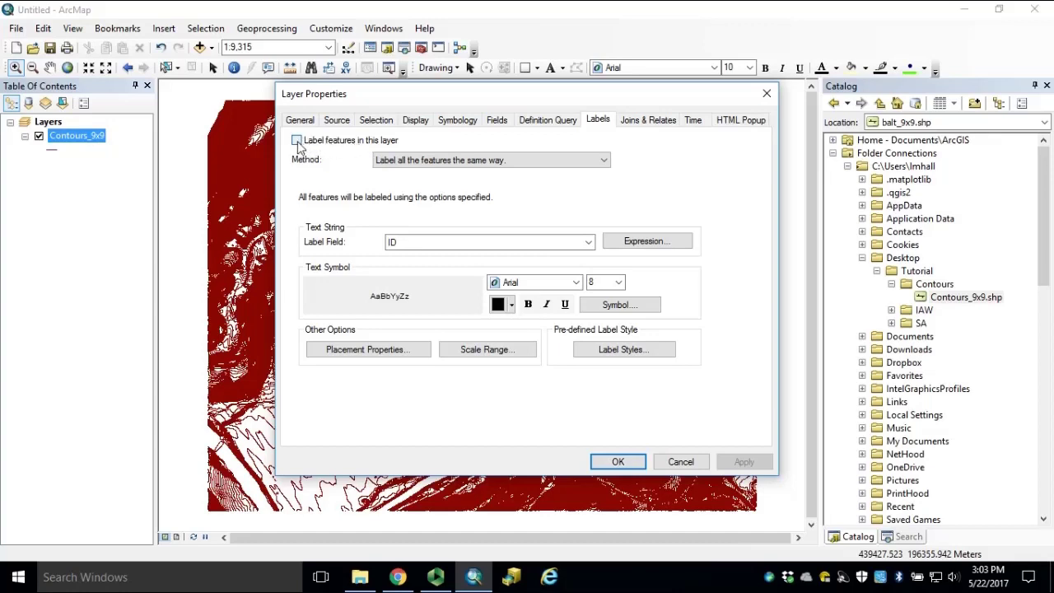
left_click(540, 160)
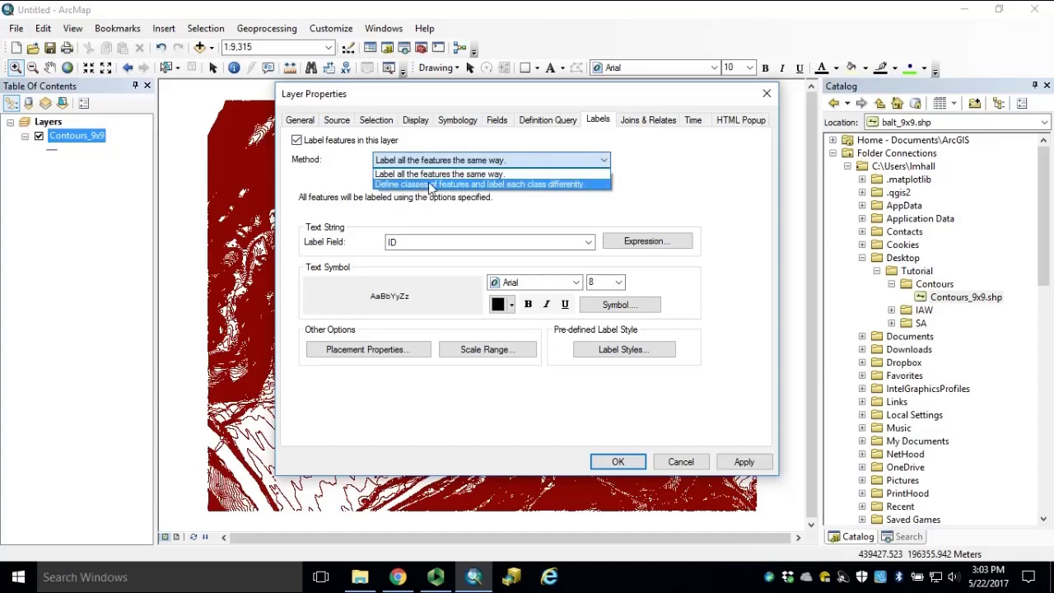
left_click(475, 185)
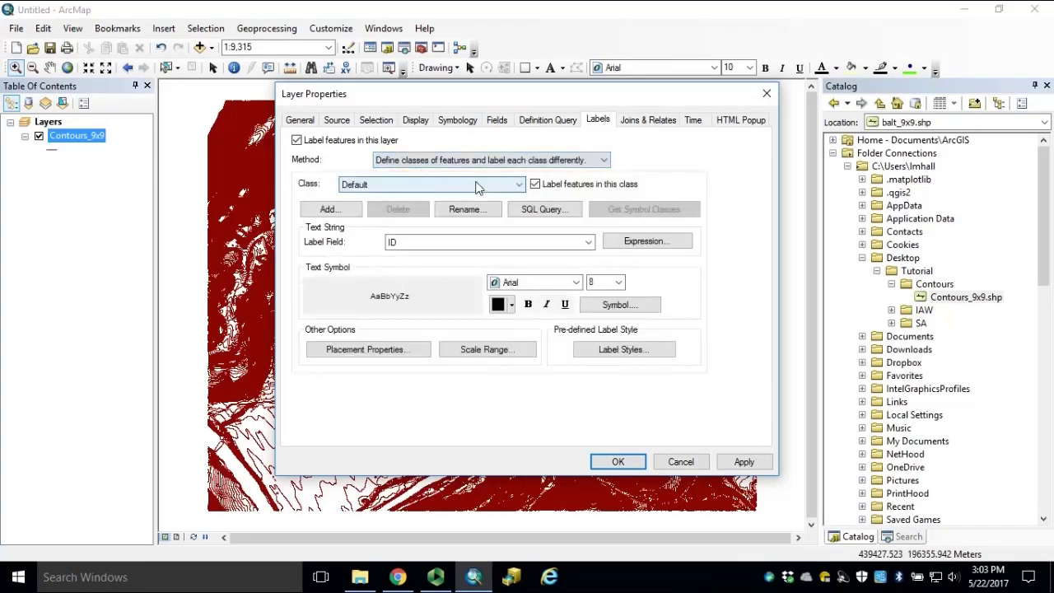
left_click(589, 244)
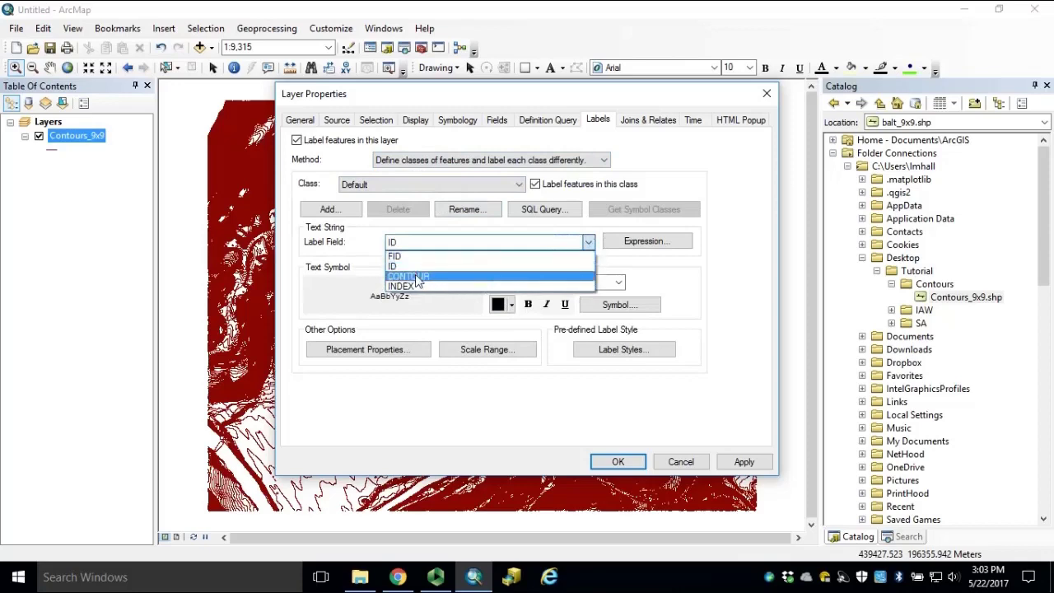
left_click(417, 278)
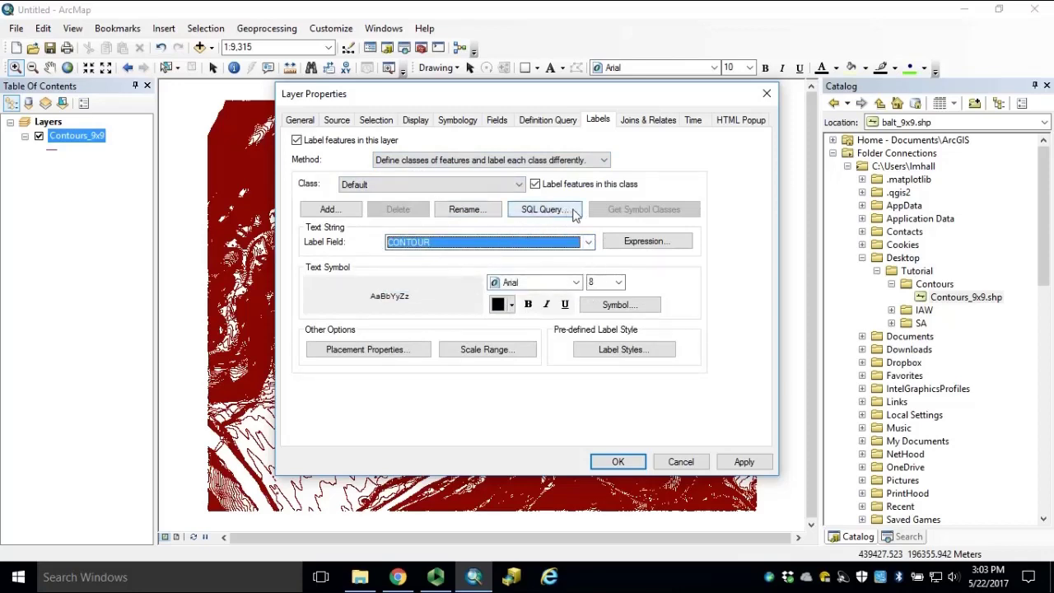
Step: Restrict the labels with the SQL query "INDEX" = 0, then apply and close the properties
left_click(578, 213)
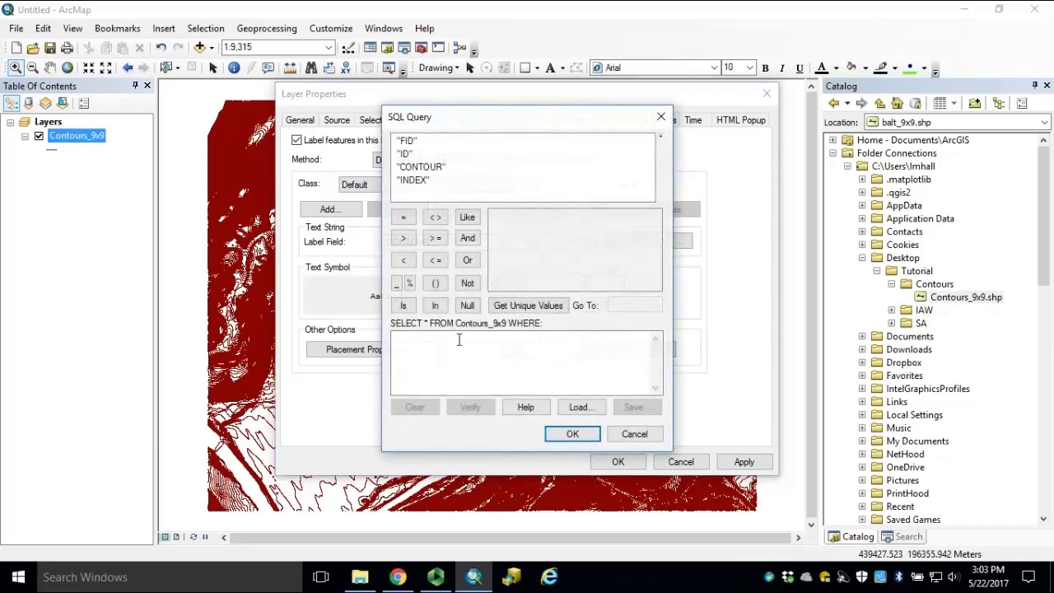
double_click(415, 180)
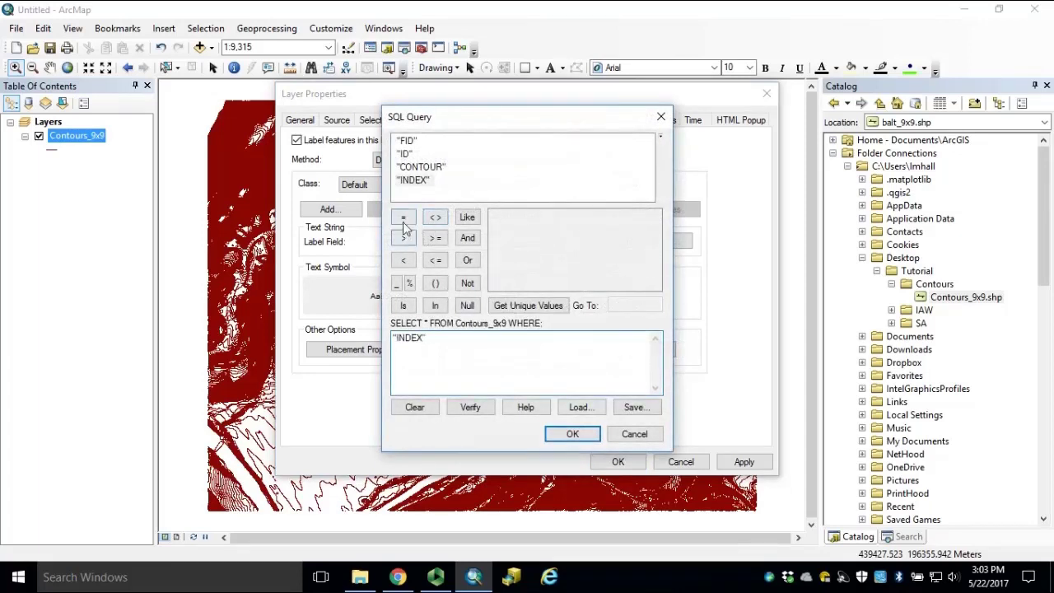
left_click(403, 217)
type("0")
left_click(573, 435)
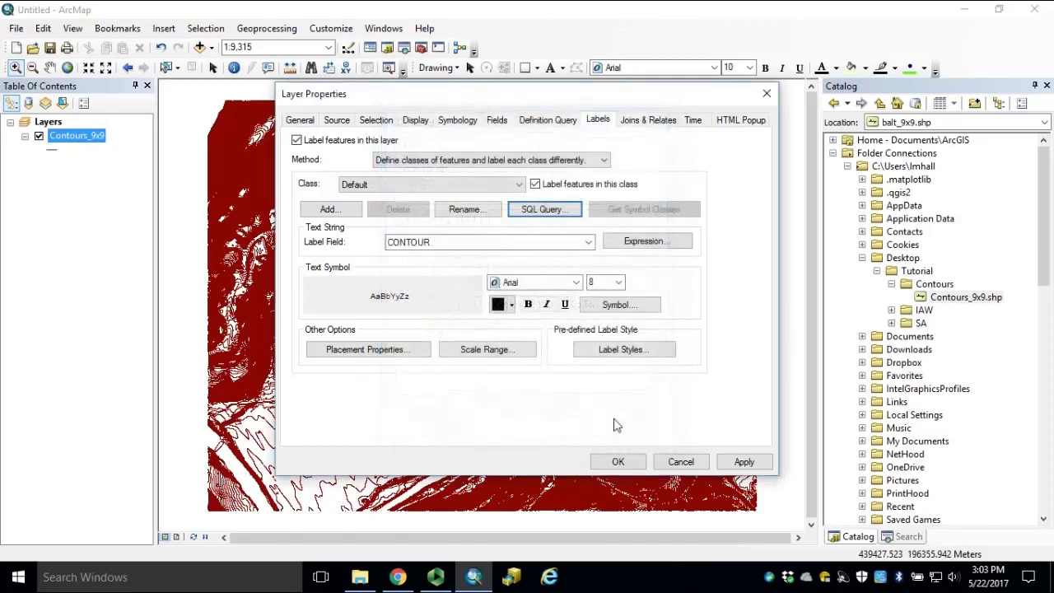
left_click(744, 463)
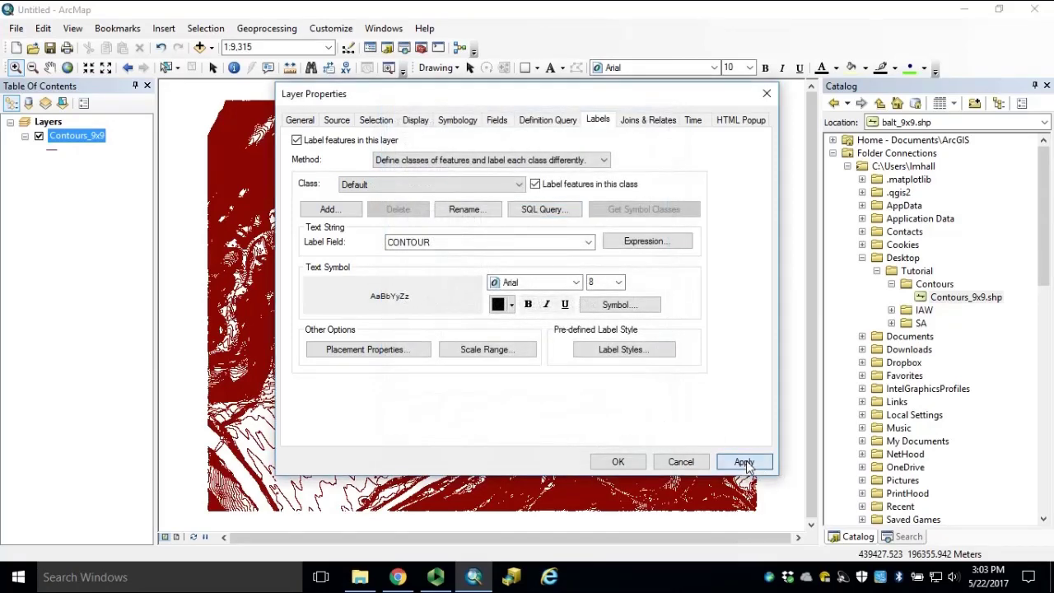
left_click(619, 463)
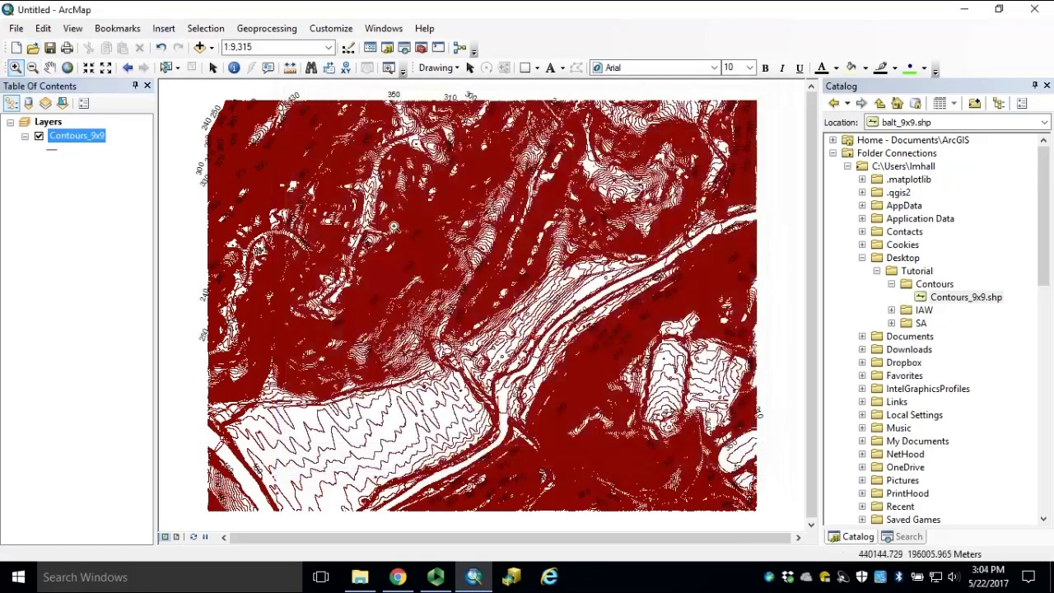
Step: Zoom in twice on the contours to about 1:453 so elevation labels are readable
left_click_drag(394, 227, 455, 277)
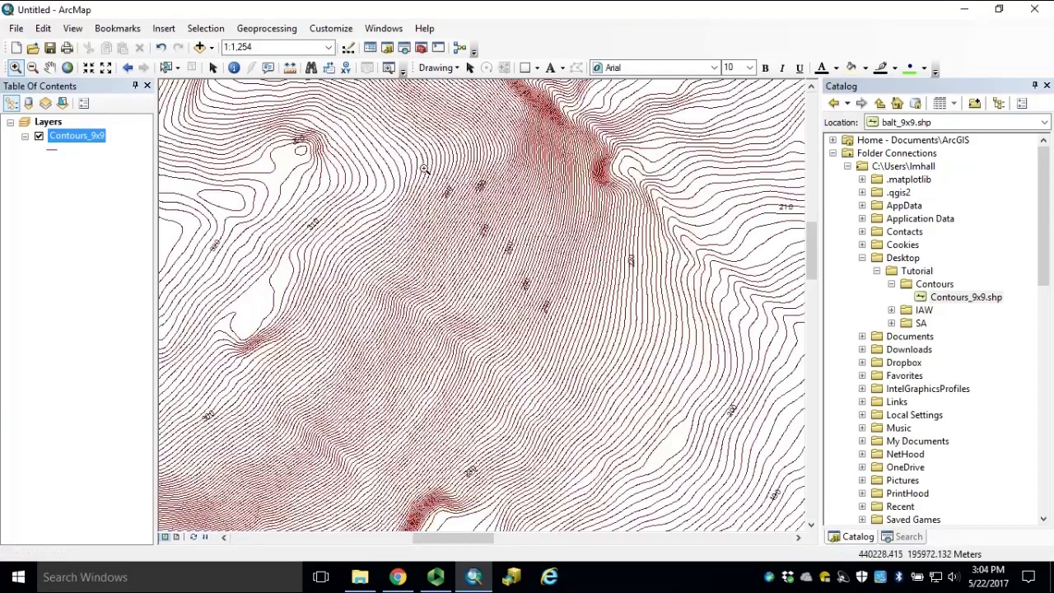
left_click_drag(425, 168, 598, 334)
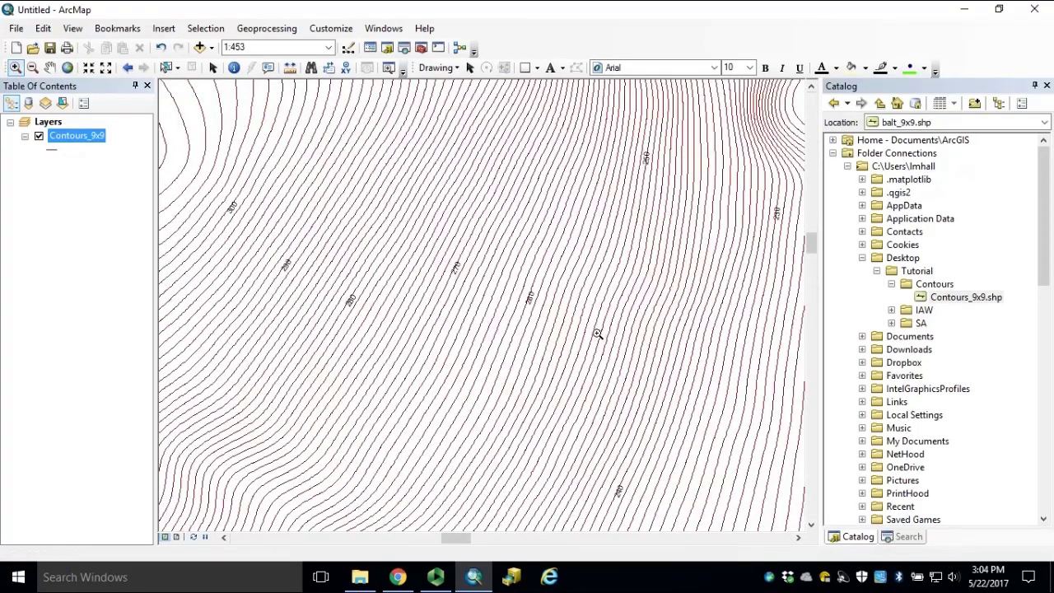
Step: Symbolize Contours_9x9 by unique values of the INDEX field and choose value 0 to add
double_click(74, 140)
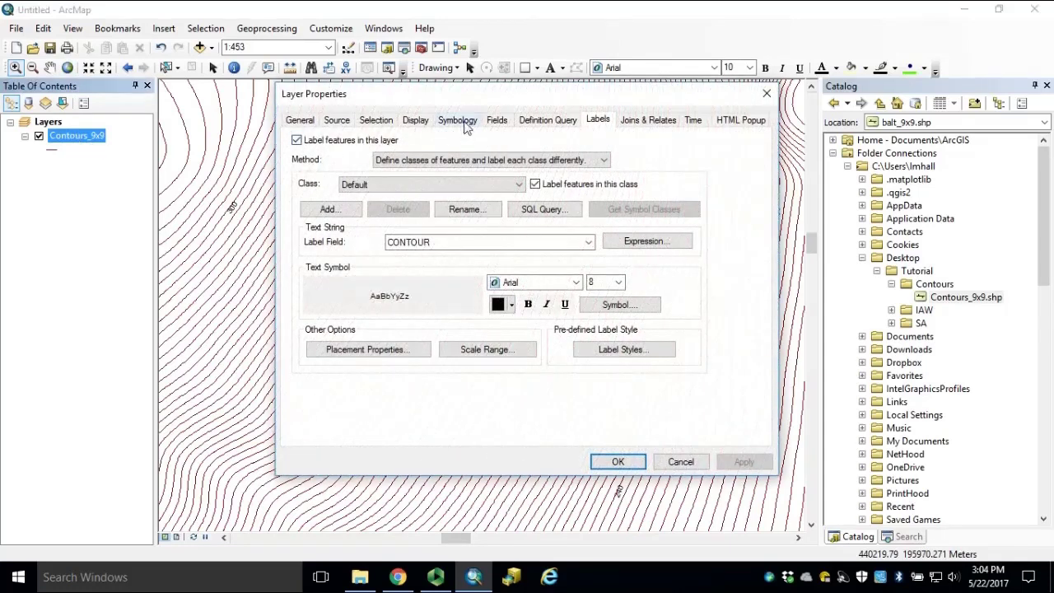
left_click(458, 120)
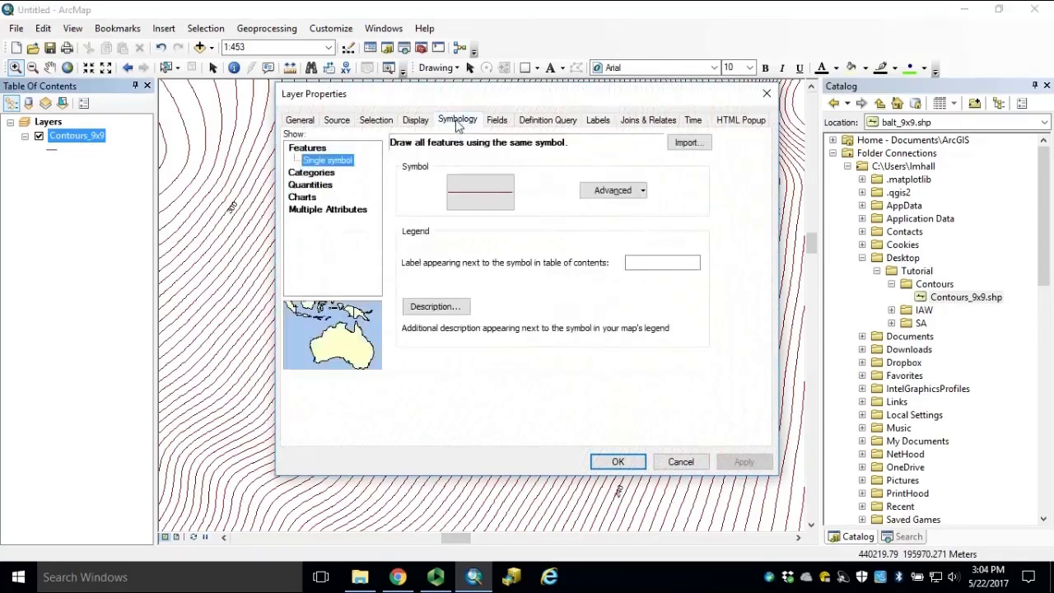
left_click(309, 176)
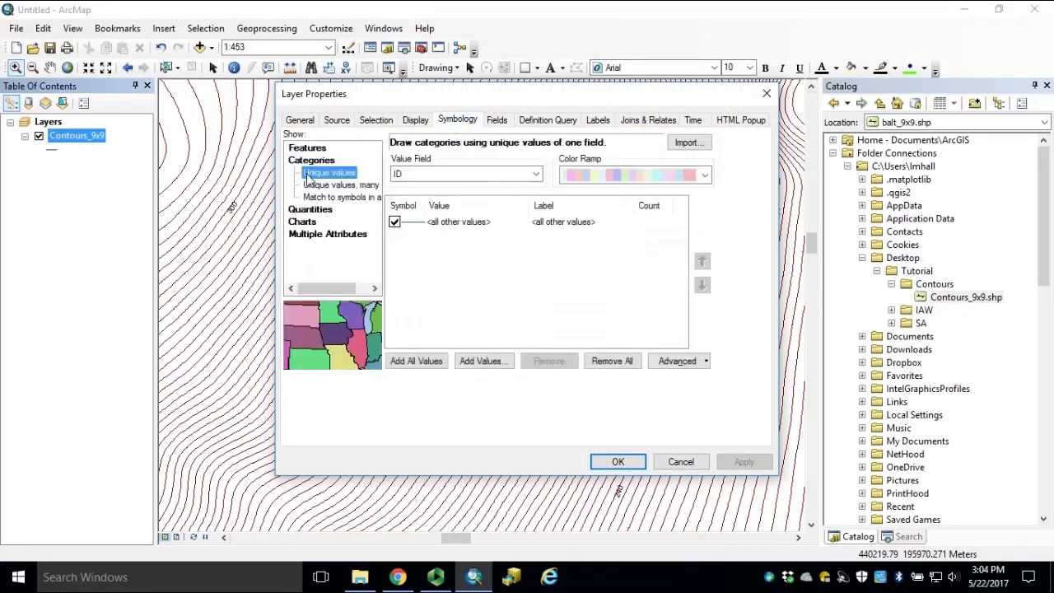
left_click(463, 179)
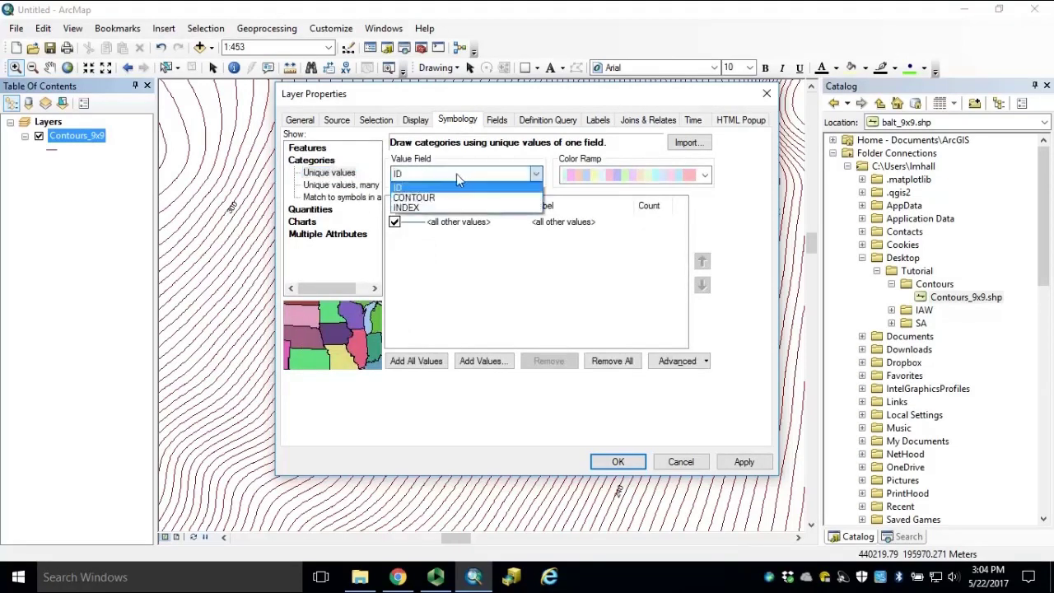
left_click(420, 209)
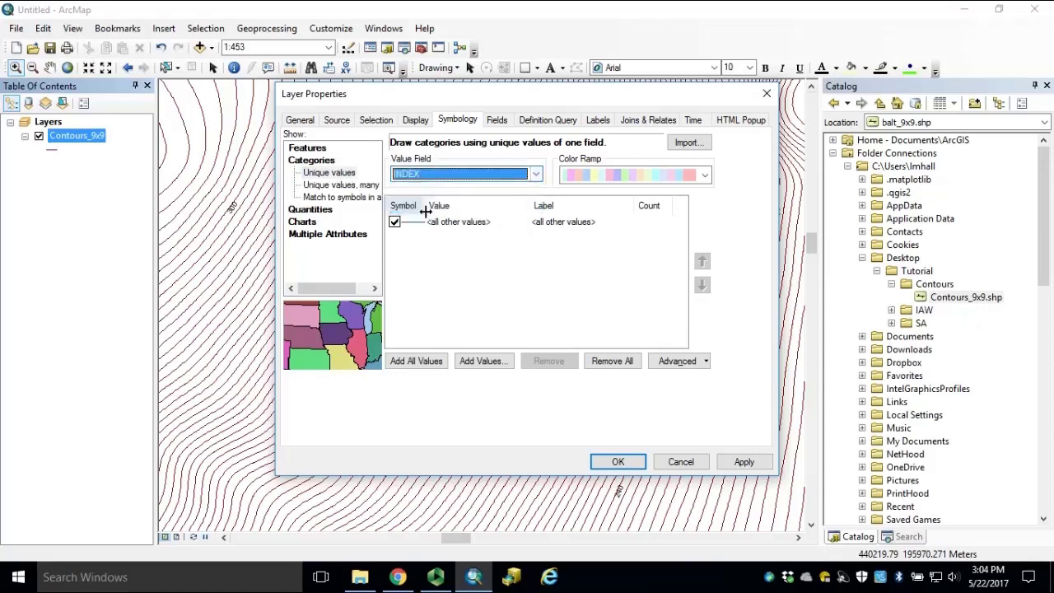
left_click(486, 363)
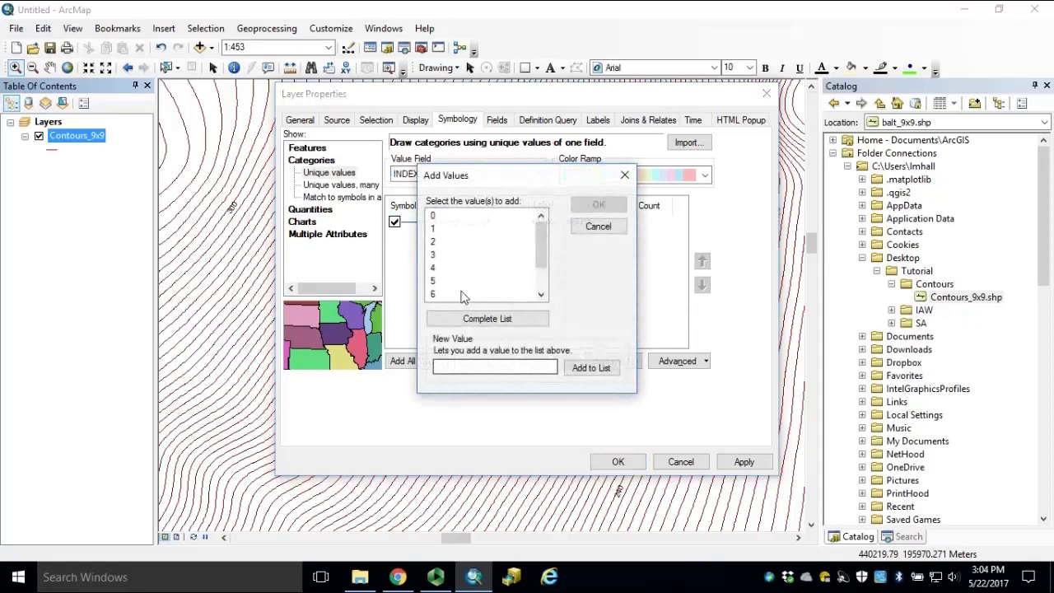
left_click(434, 217)
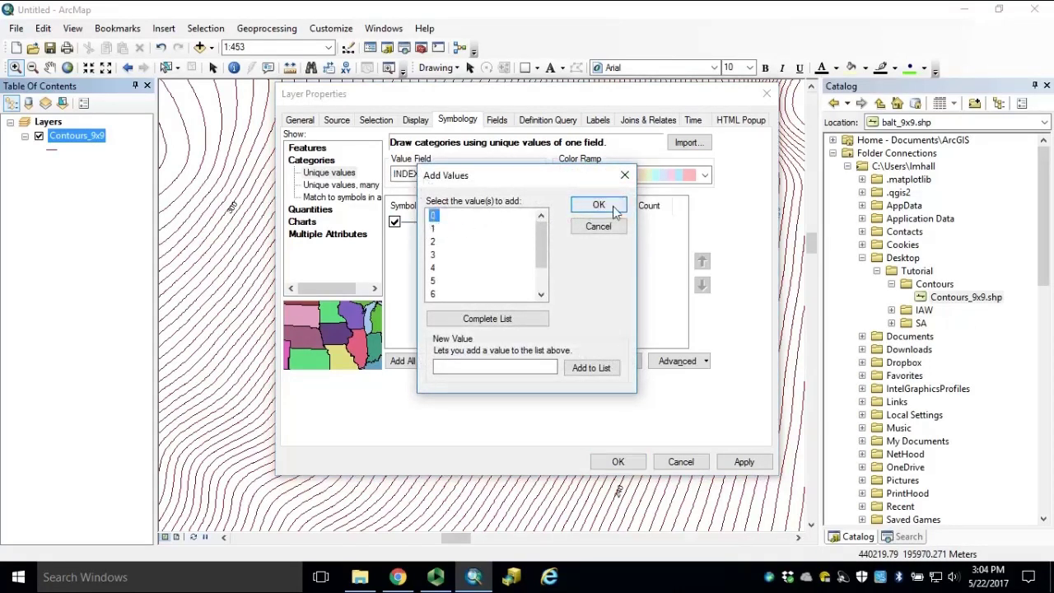
Step: Add the INDEX 0 class and give its line symbol red colour and width 2
left_click(599, 206)
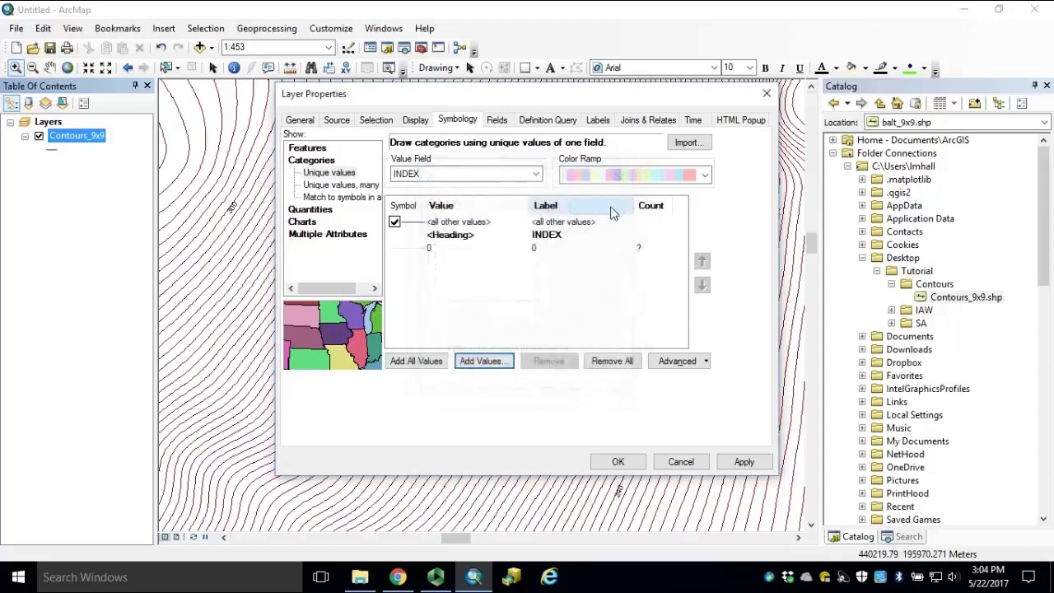
double_click(403, 249)
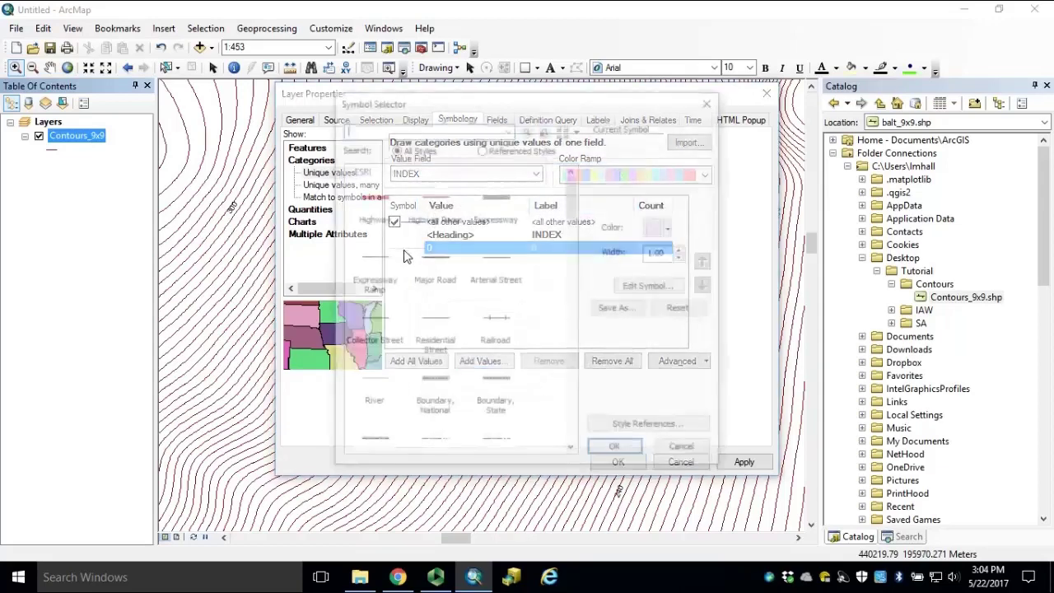
left_click(671, 228)
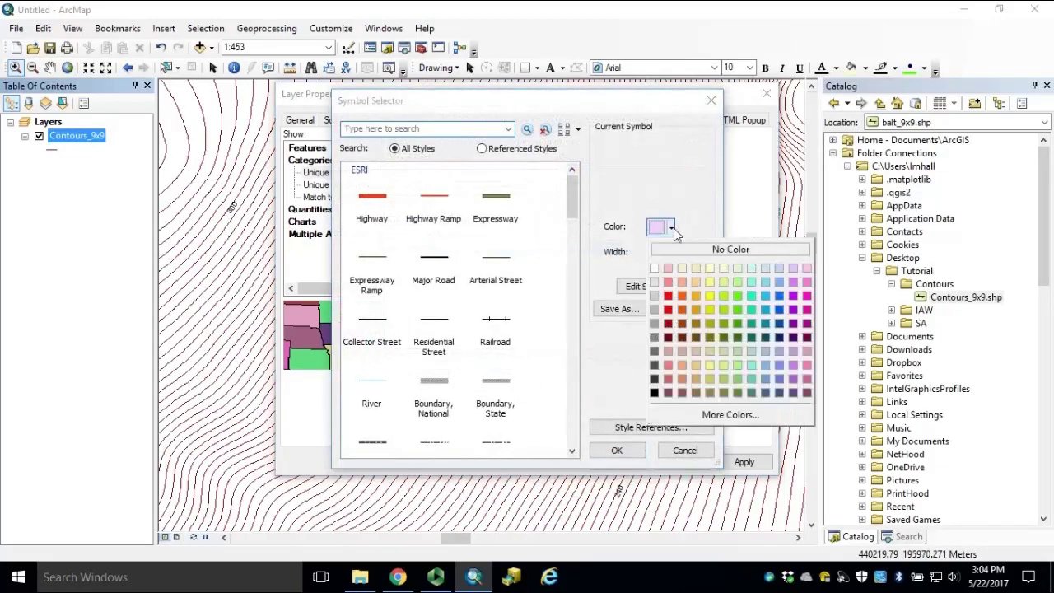
left_click(668, 313)
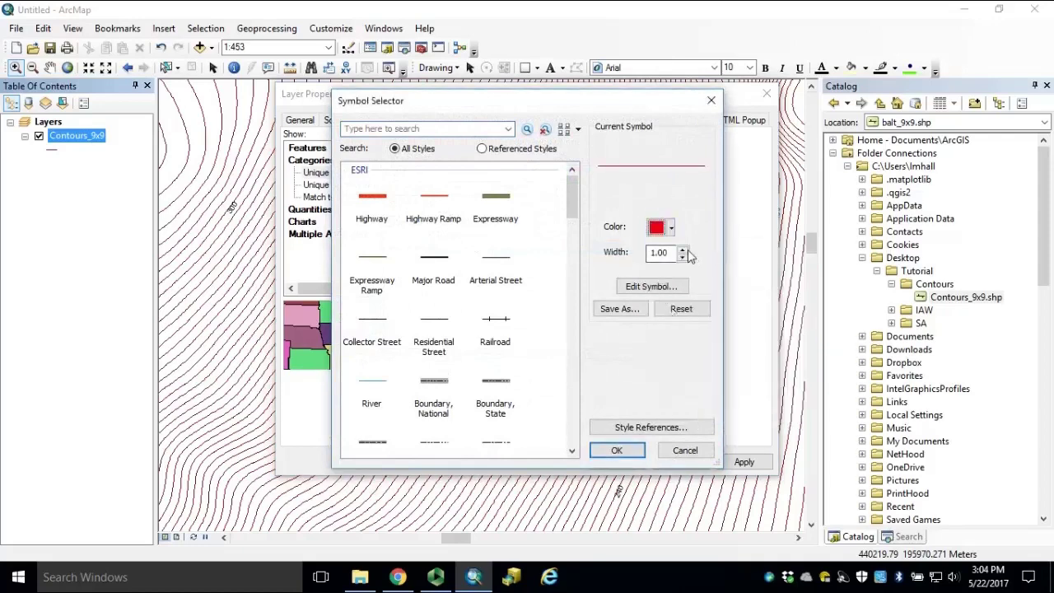
left_click(683, 249)
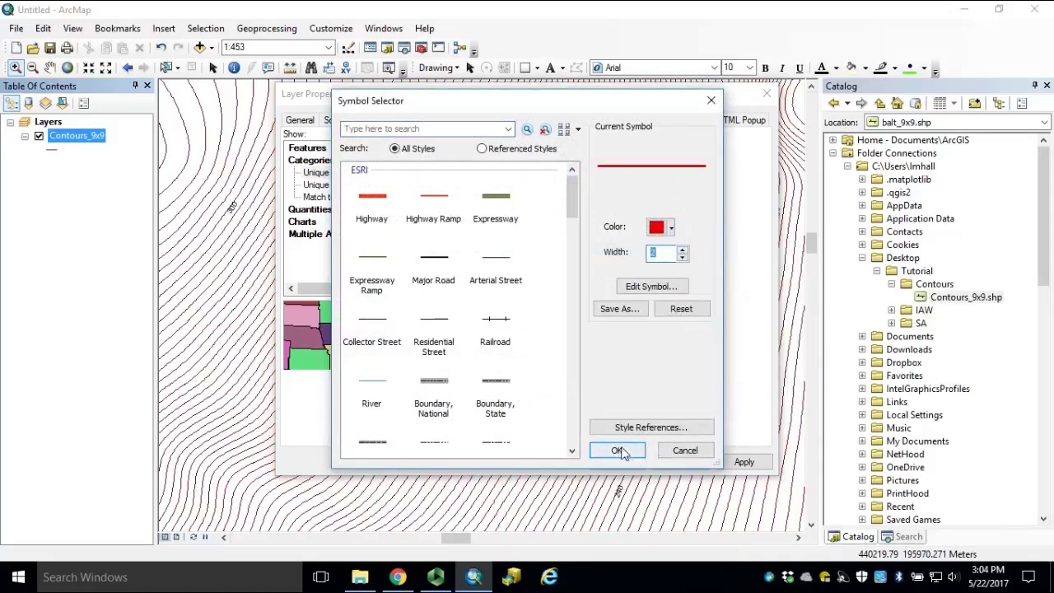
left_click(618, 452)
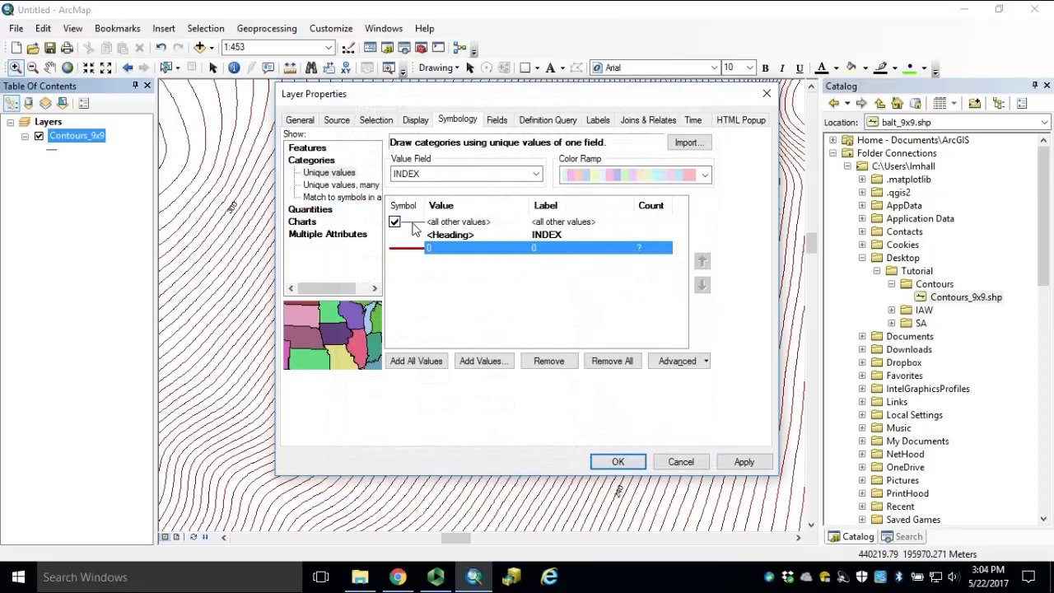
Step: Make all other contours thin dark grey, then apply and close the layer properties
double_click(409, 222)
left_click(672, 231)
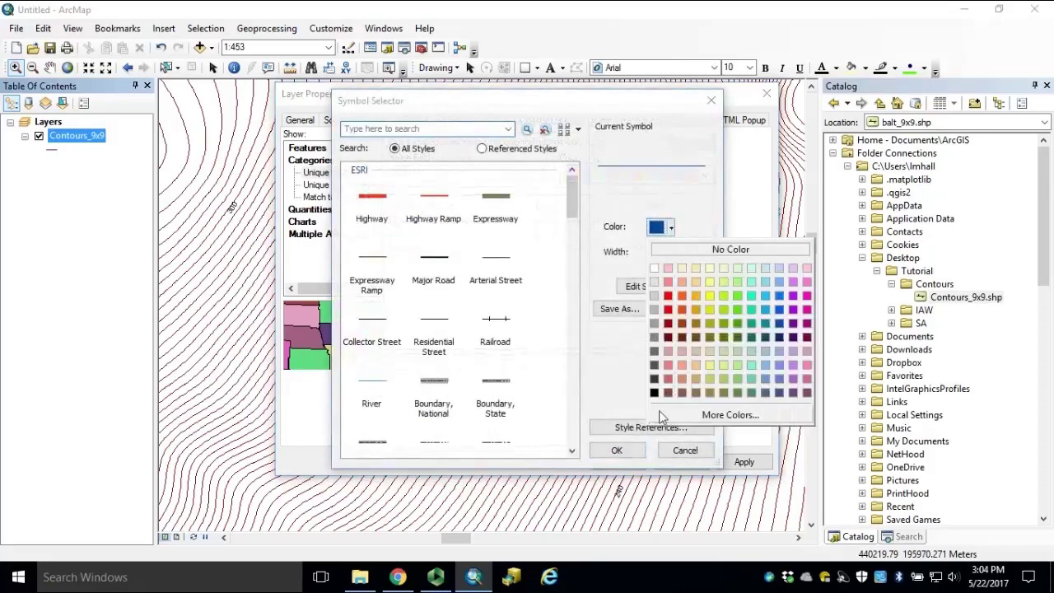
left_click(654, 392)
left_click(672, 228)
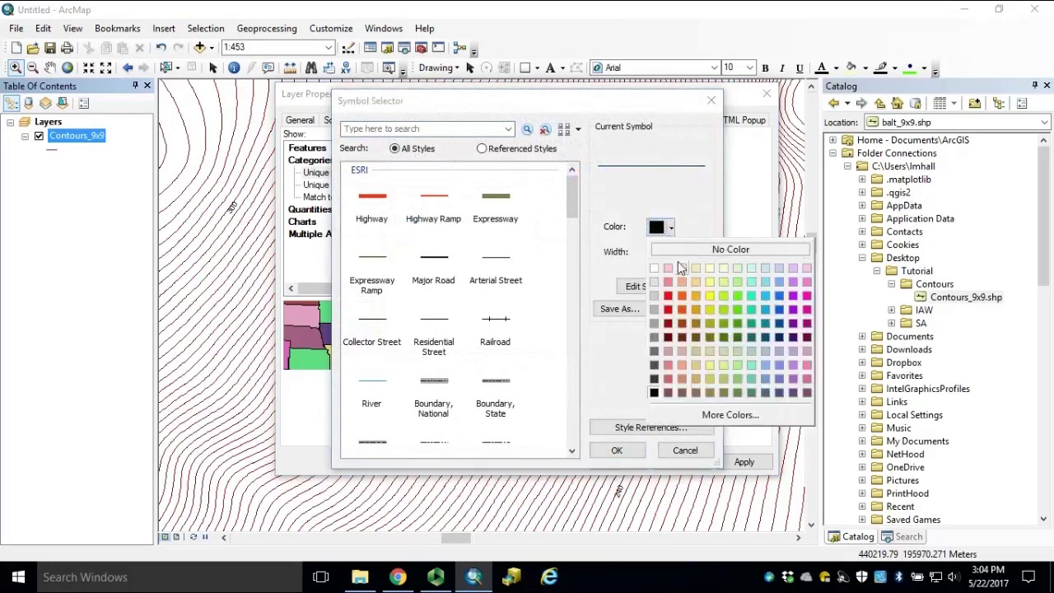
left_click(654, 365)
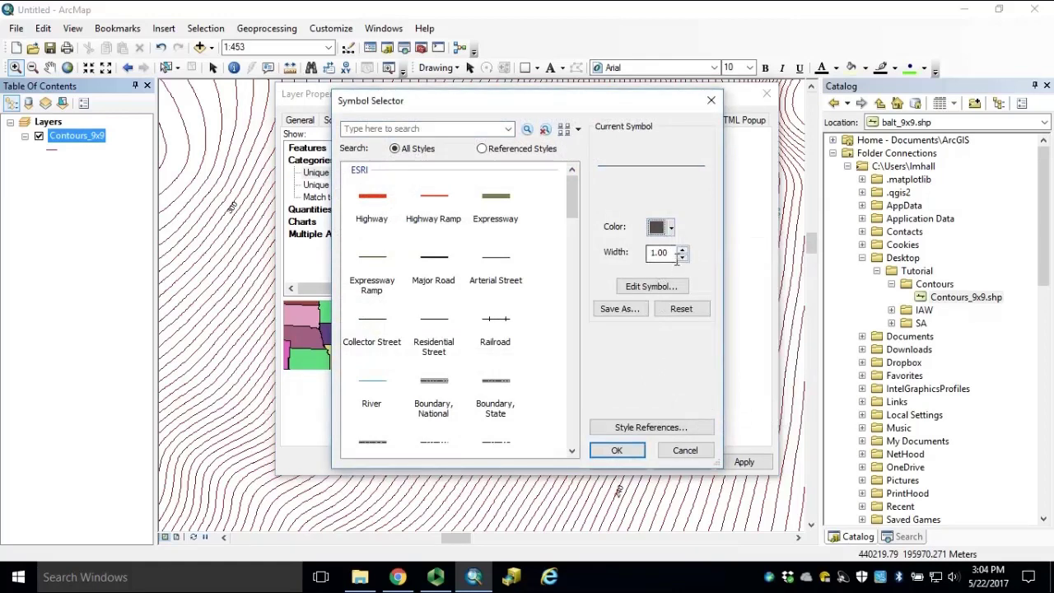
left_click(618, 451)
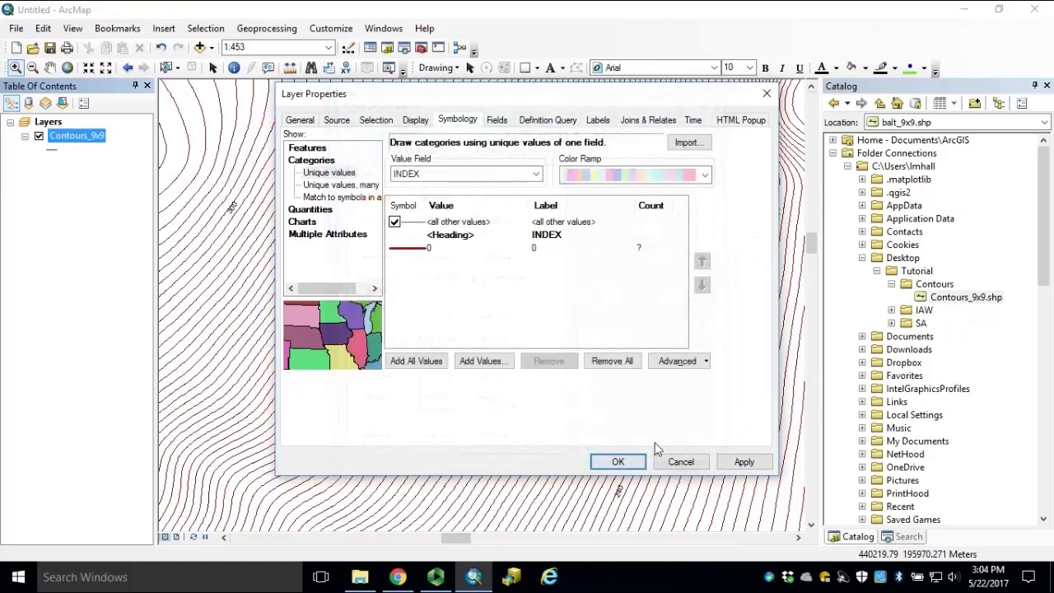
left_click(744, 463)
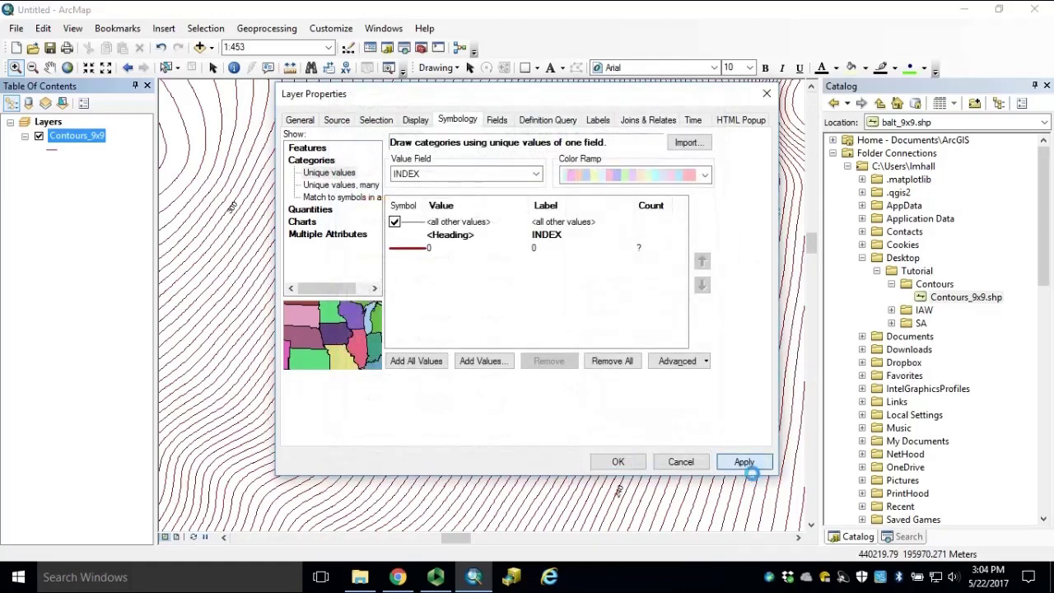
left_click(618, 461)
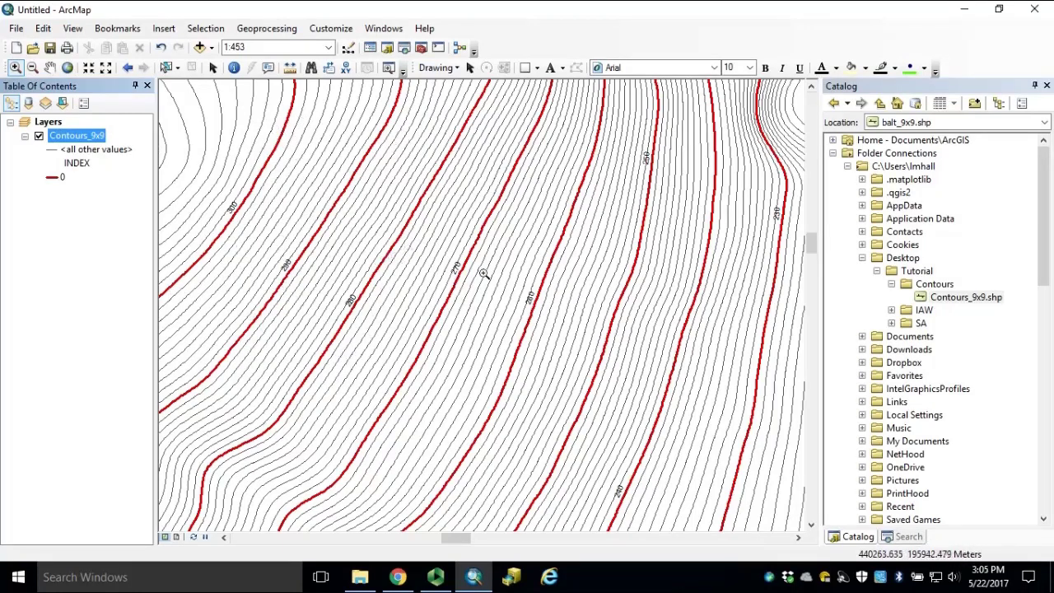
Step: Zoom to about 1:185 to inspect the thick red index contours and their labels
left_click_drag(217, 185, 435, 375)
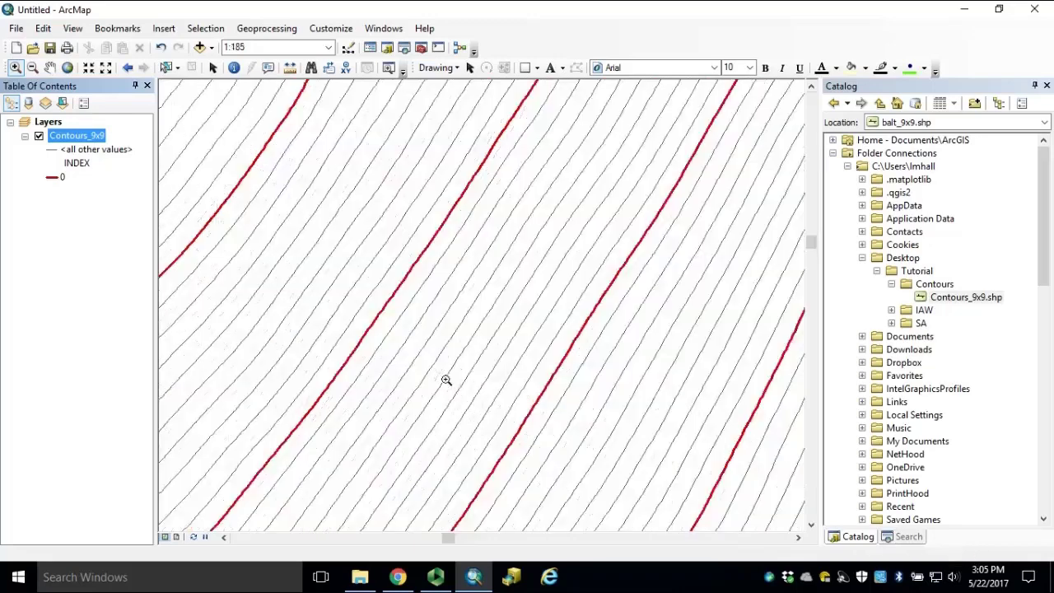